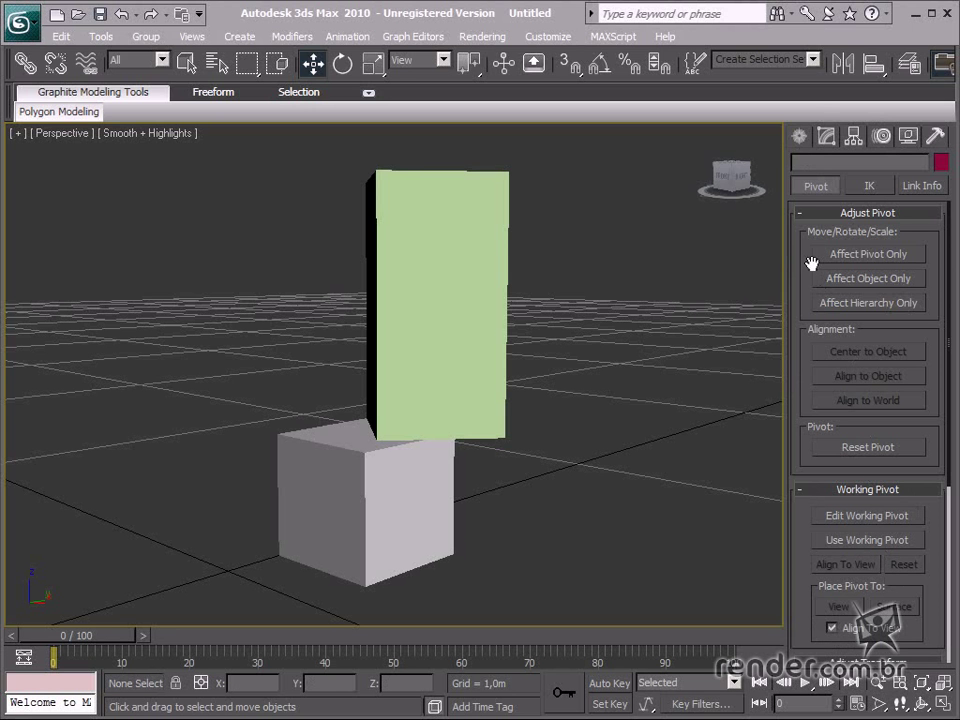
Cycle through the Create, Modify, Hierarchy, Display and Motion command panel tabs, ending on Create
click(800, 138)
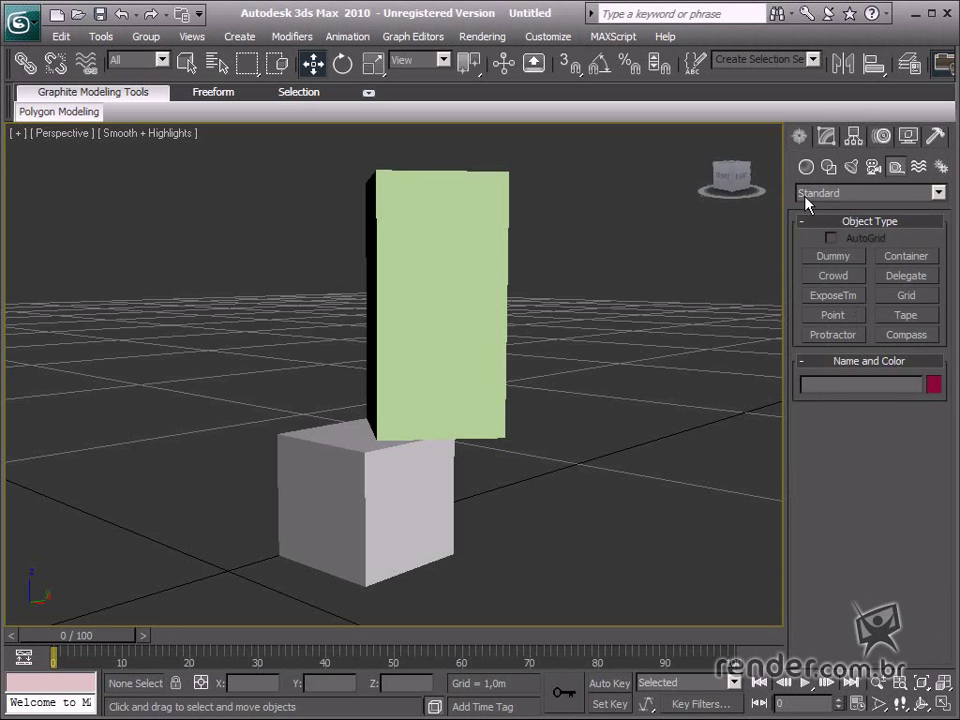
click(826, 137)
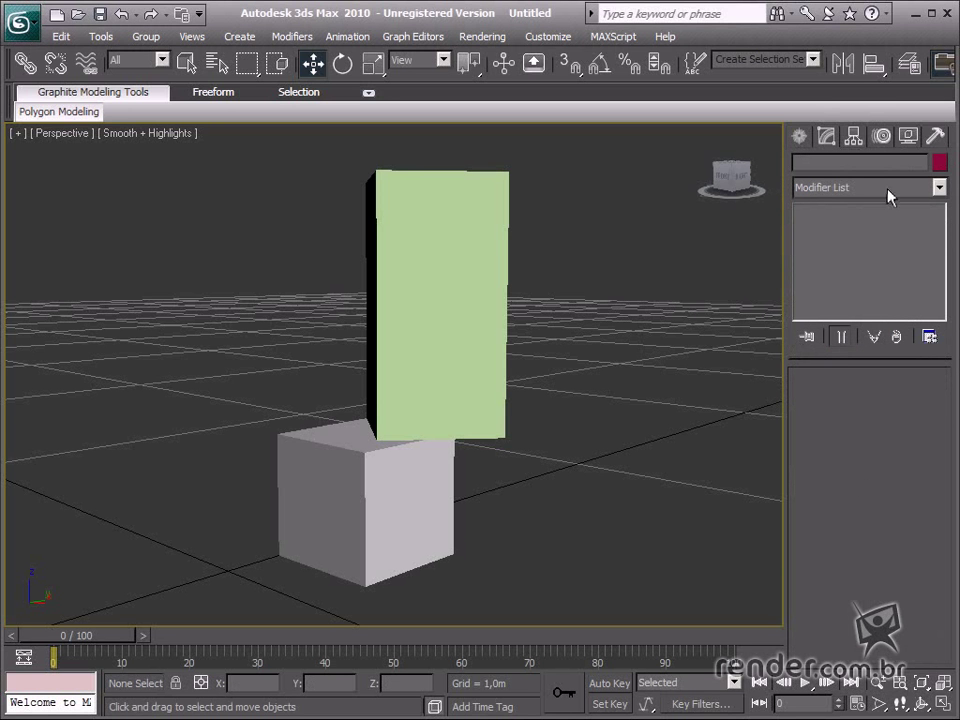
click(855, 138)
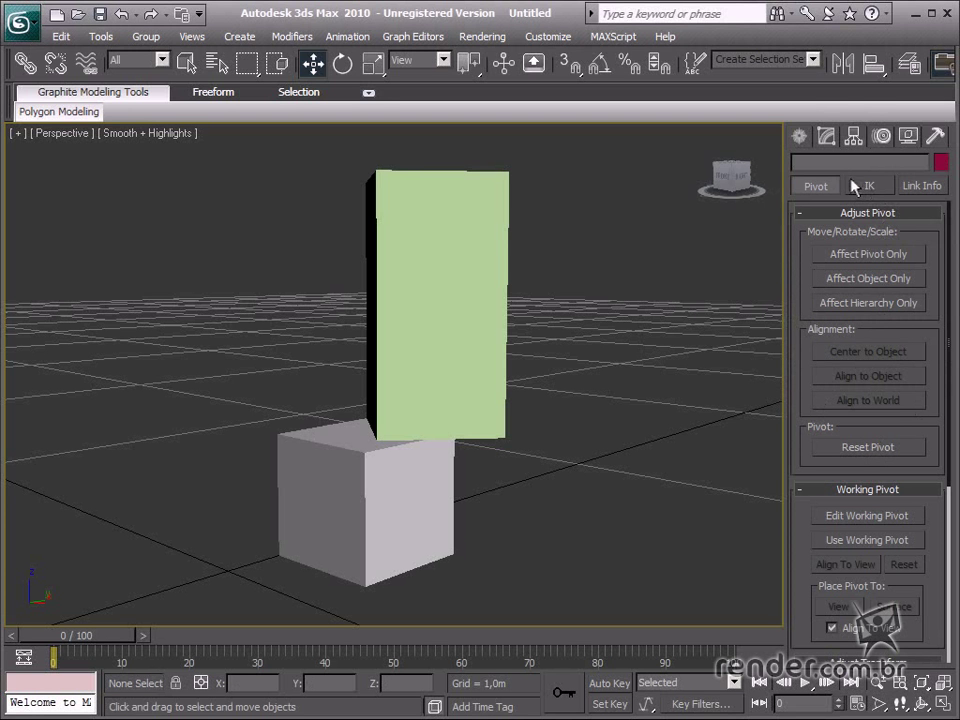
click(908, 137)
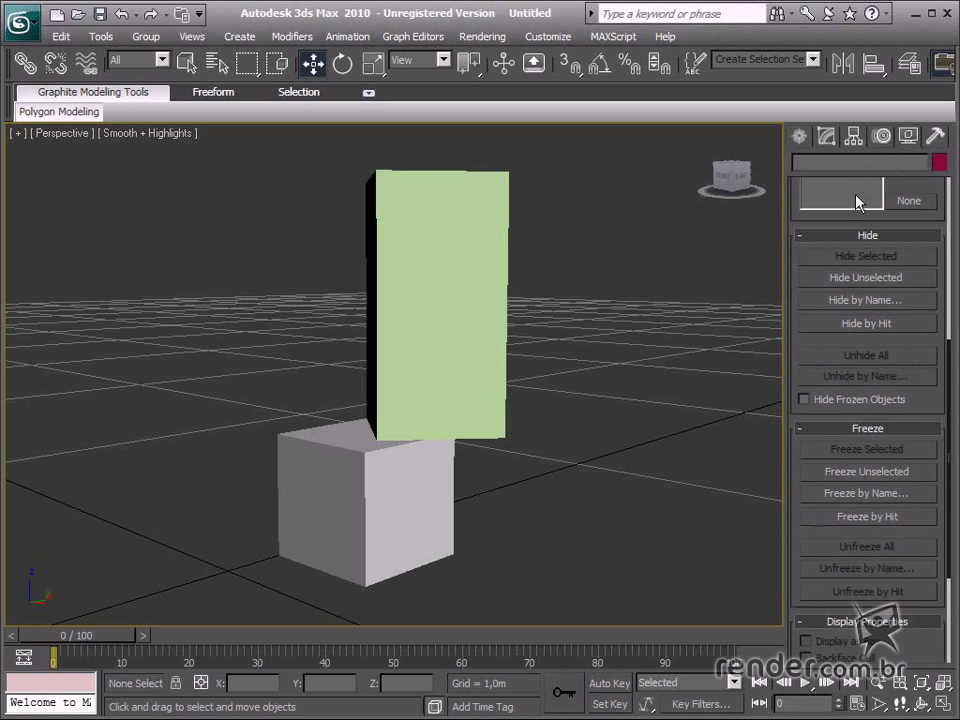
click(881, 137)
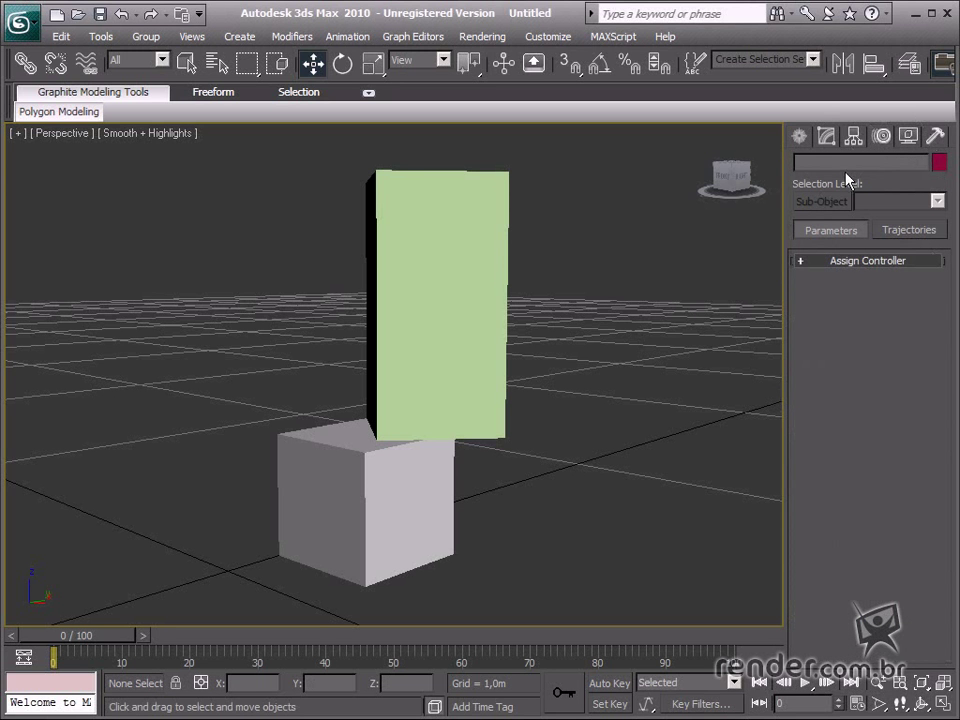
click(805, 140)
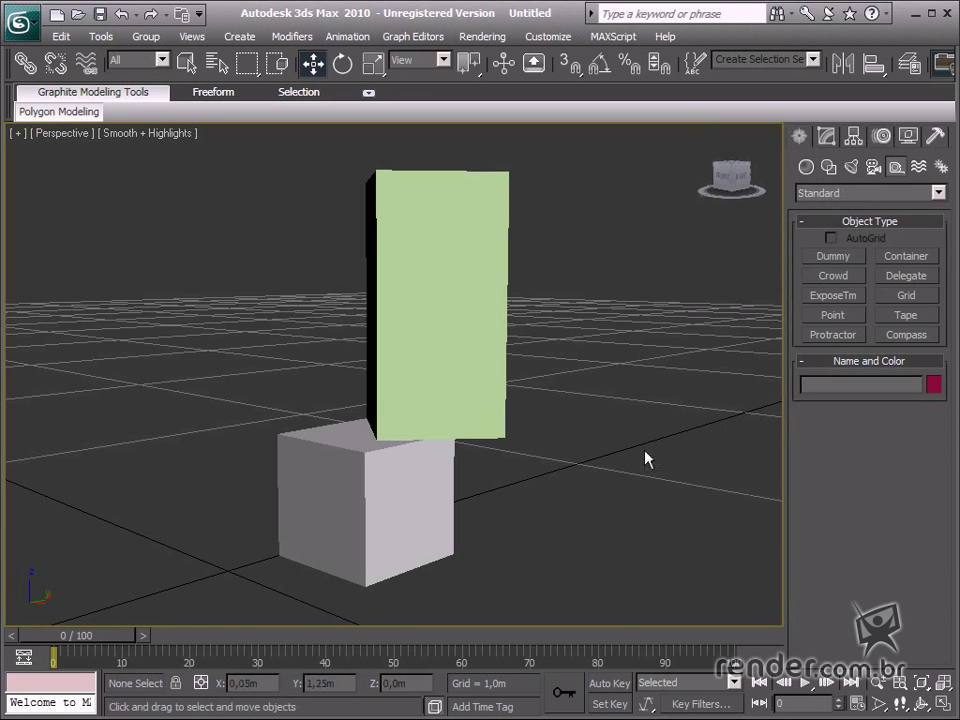
Zoom out and switch the Create panel to Geometry > AEC Extended to start the Wall tool
scroll(645, 456, down, 3)
scroll(626, 432, down, 2)
middle_drag(602, 450, 579, 491)
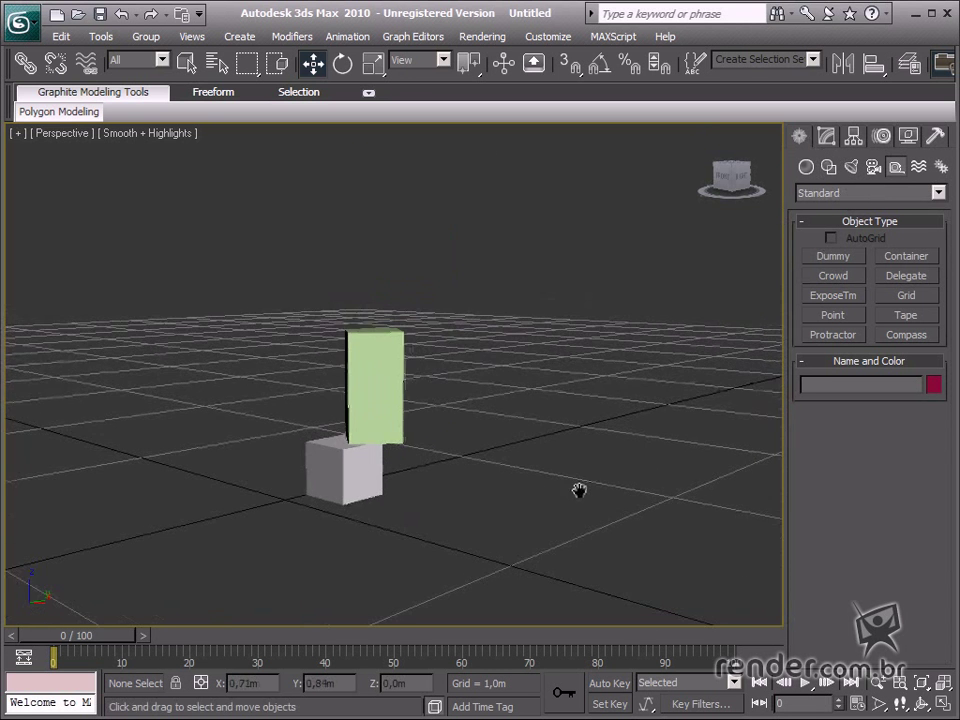
click(850, 195)
click(799, 209)
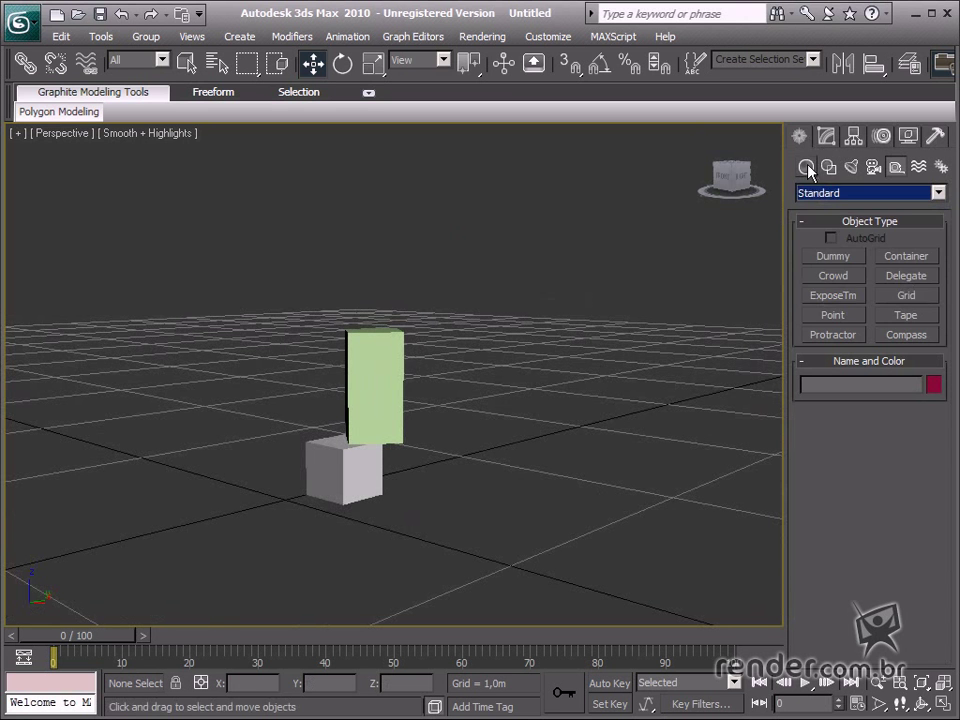
click(806, 168)
click(840, 195)
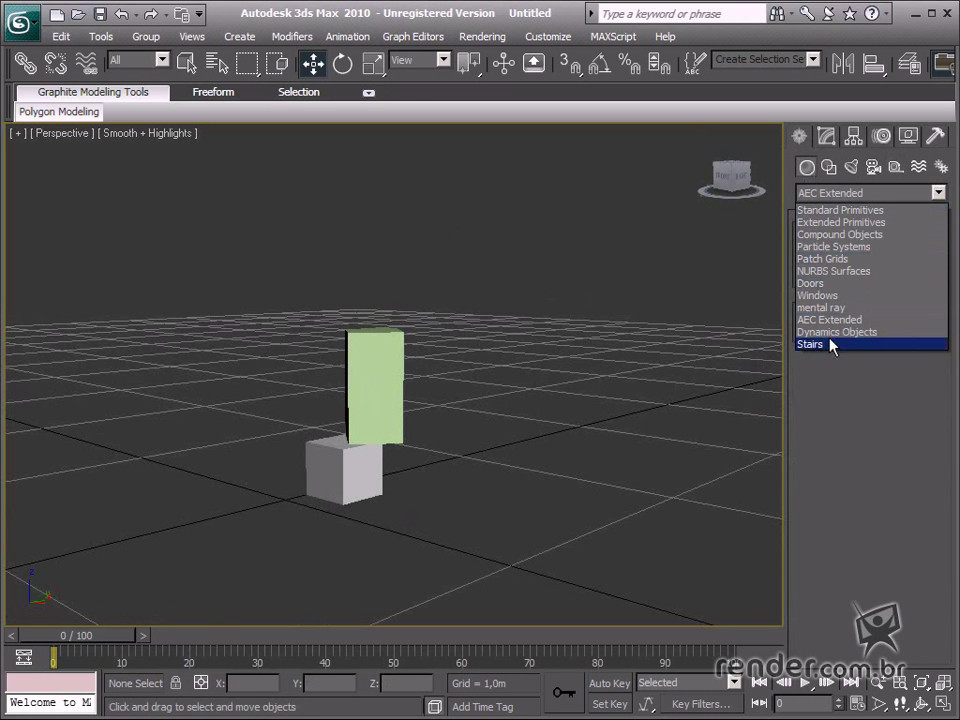
click(838, 318)
click(834, 275)
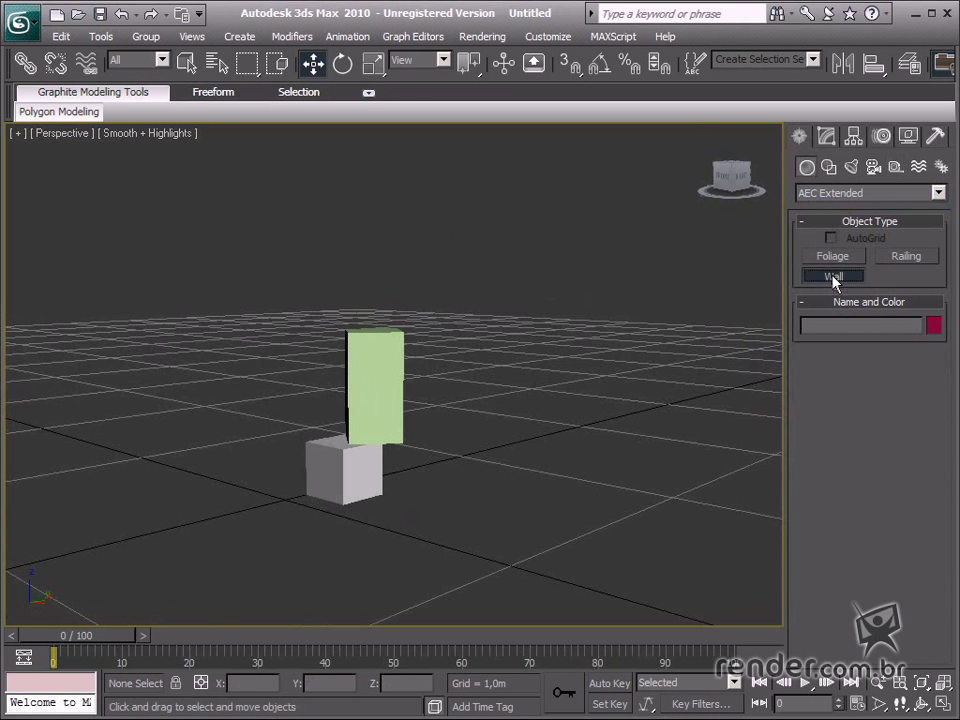
Draw Wall01 as three joined segments forming a U shape, finishing with Select and Move
click(712, 413)
click(643, 368)
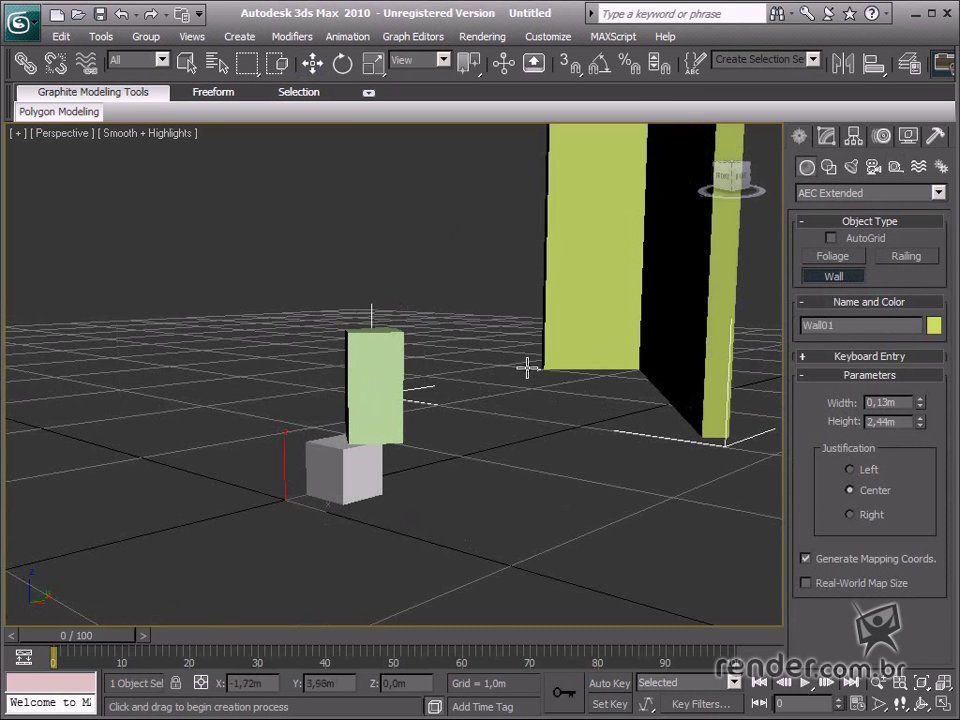
click(155, 425)
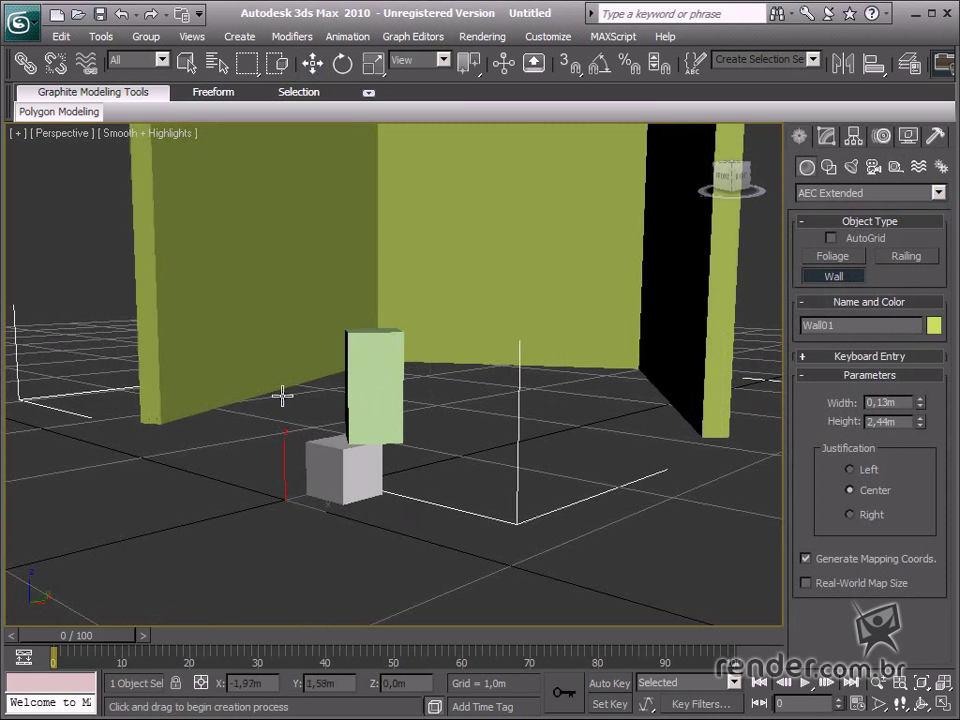
middle_drag(641, 385, 666, 443)
scroll(666, 443, down, 5)
middle_drag(572, 426, 534, 579)
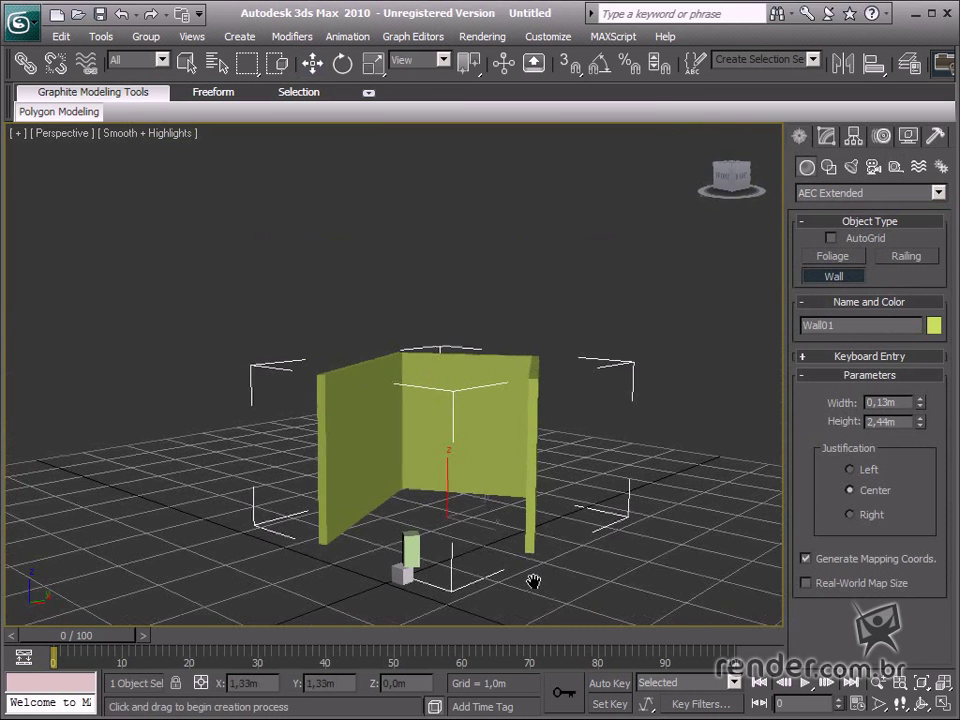
middle_drag(506, 538, 454, 561)
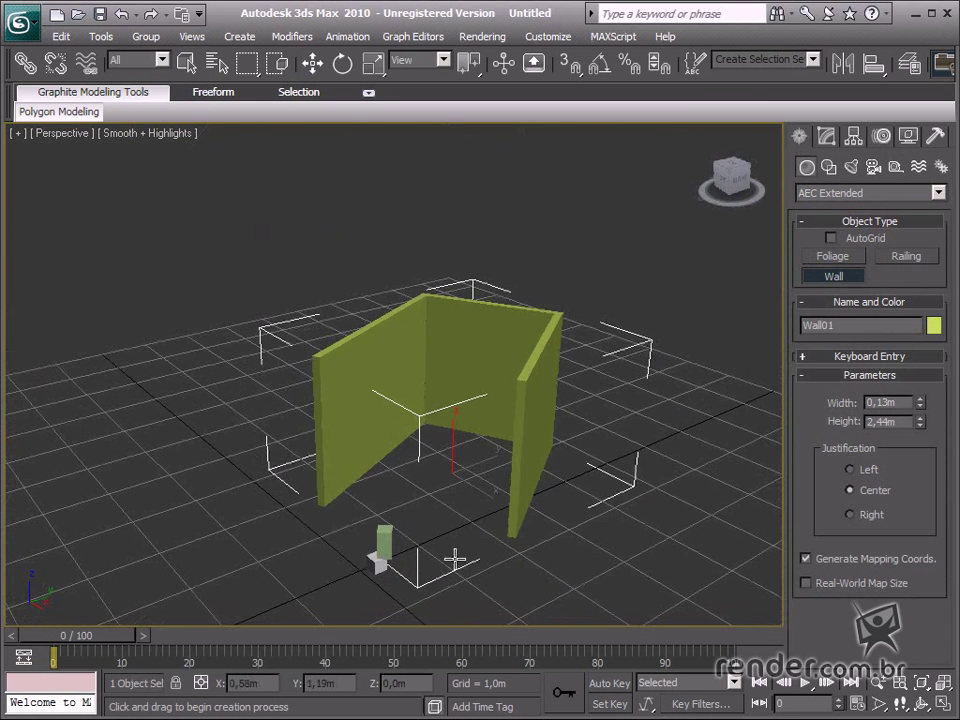
click(313, 63)
middle_drag(390, 207, 480, 555)
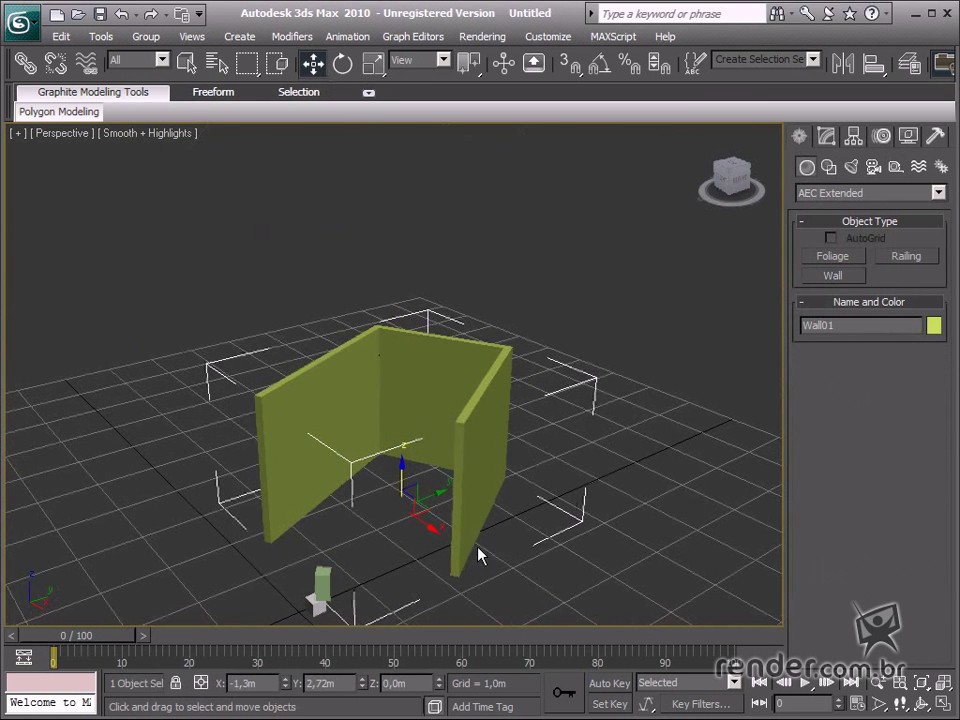
Browse the Shapes, Cameras, Lights and Helpers categories, then show Wall01's Wall parameters
click(845, 169)
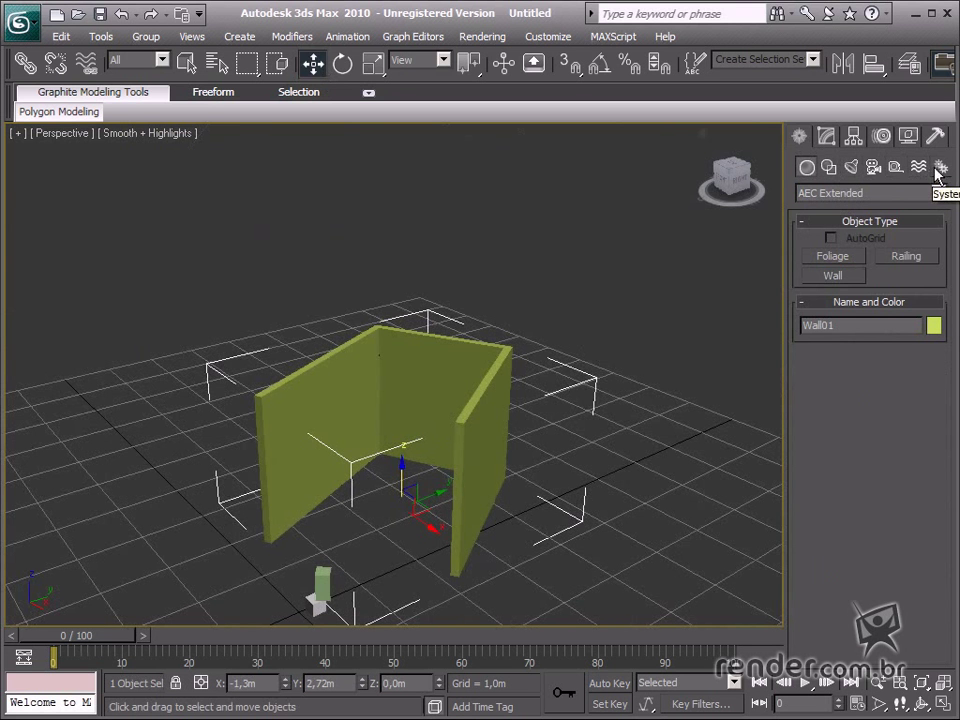
click(873, 170)
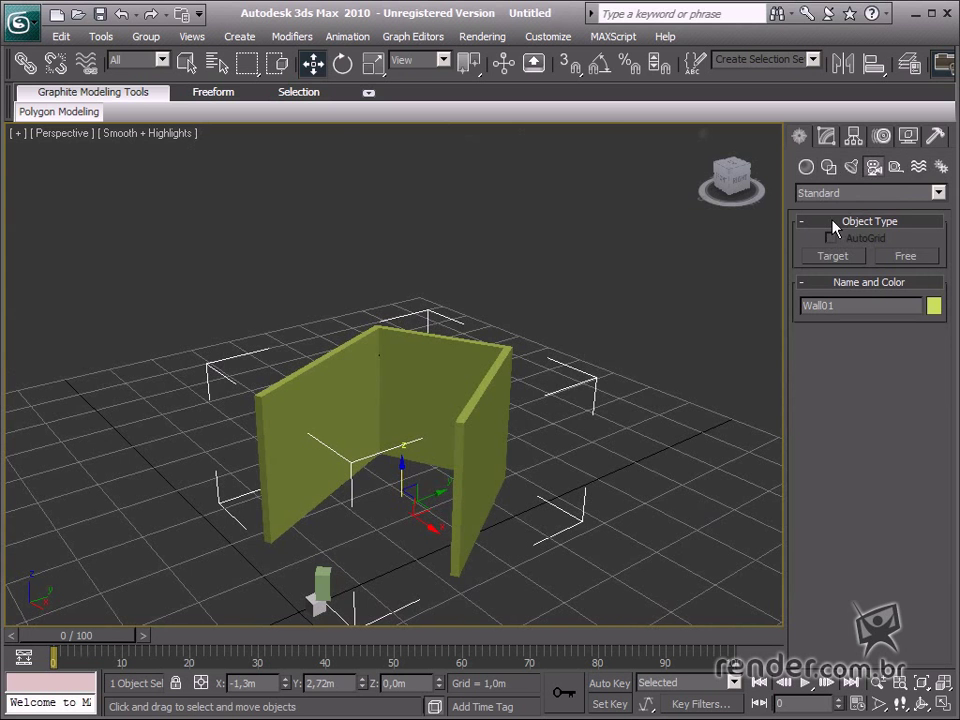
click(853, 168)
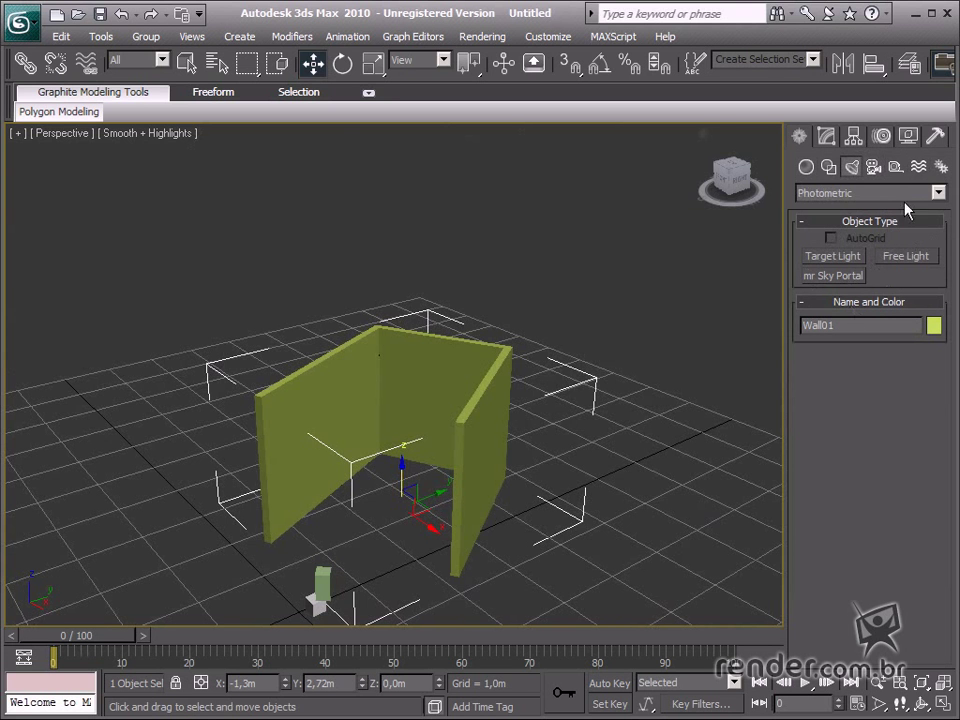
click(896, 167)
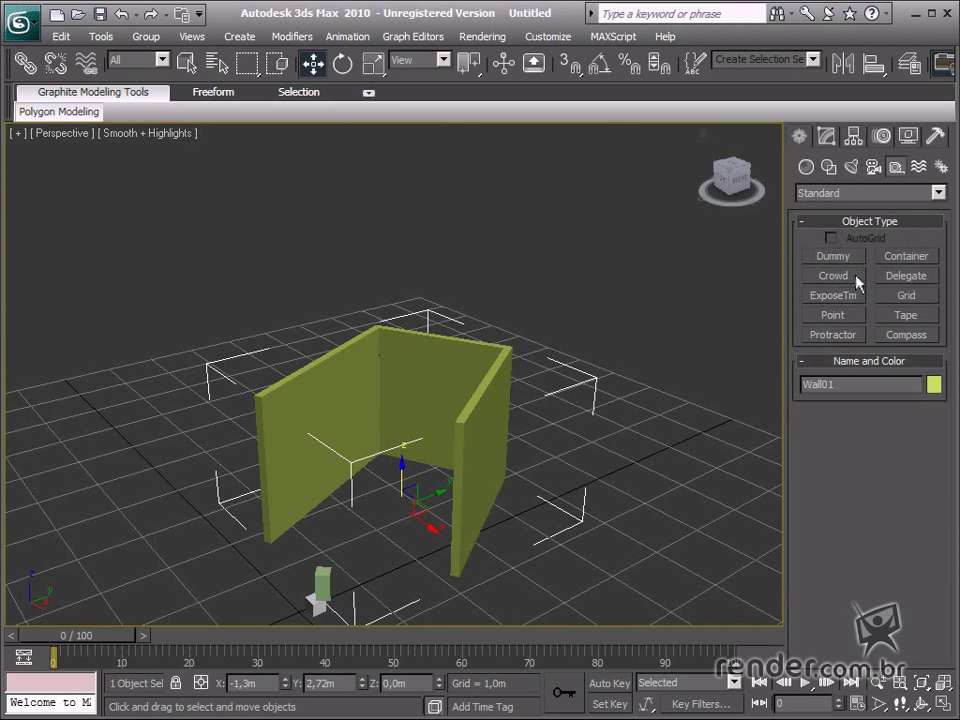
click(826, 137)
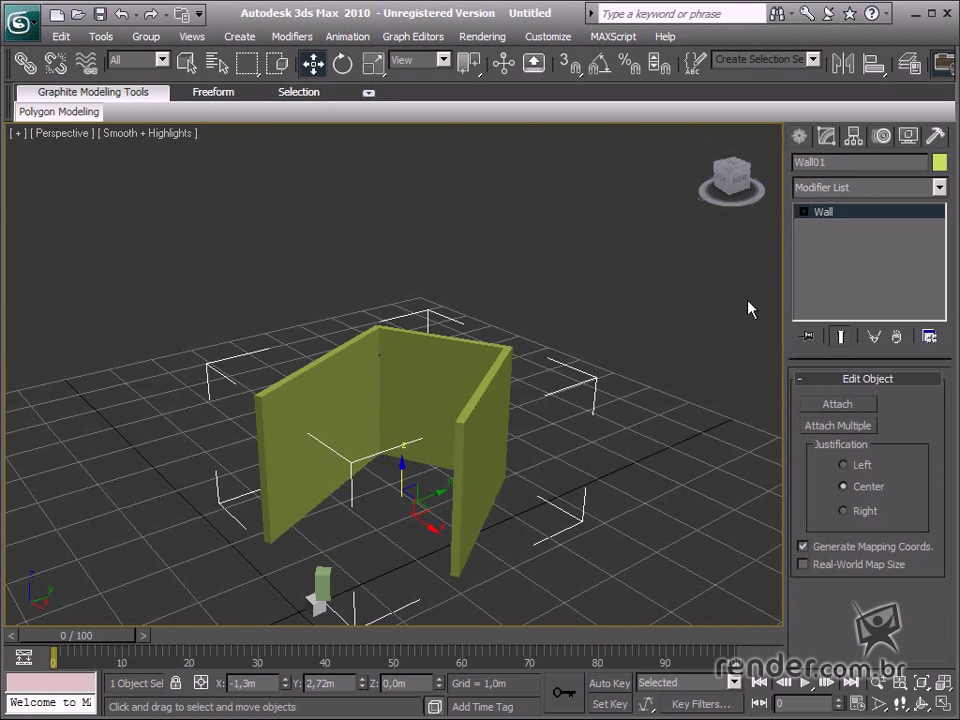
Select the green Box01 and set its Length to 0,27m and Width to 0,34m
middle_drag(471, 491, 554, 367)
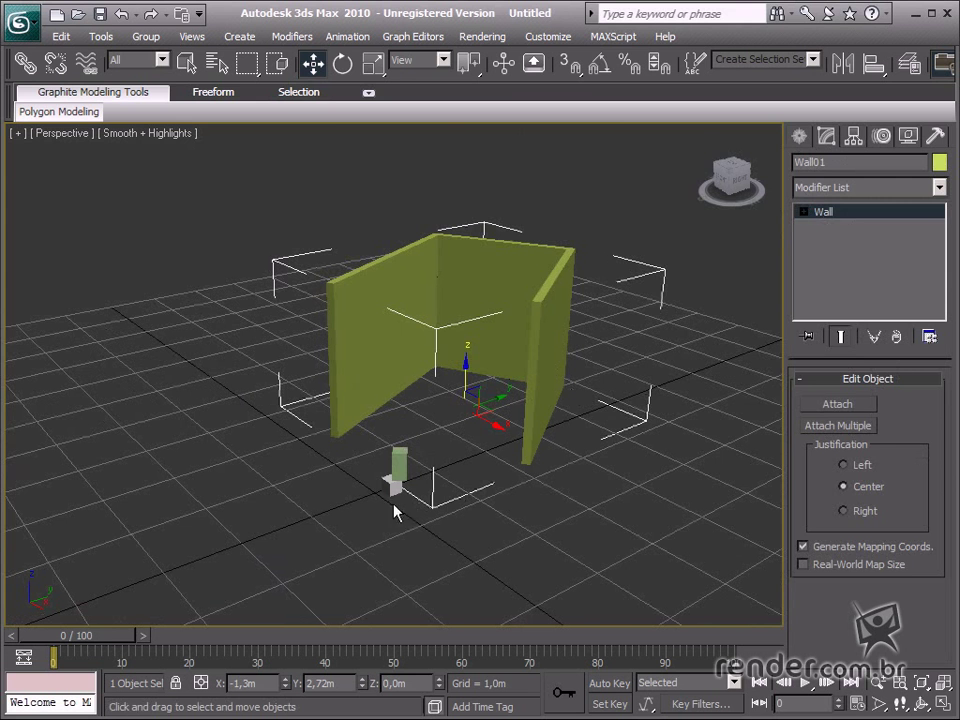
click(410, 458)
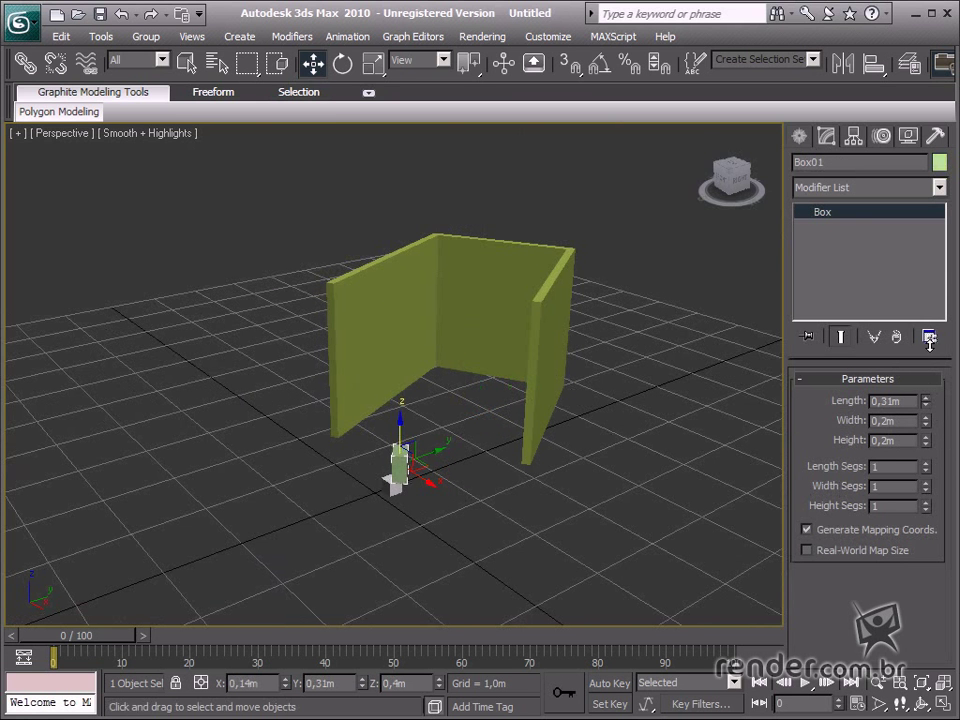
drag(925, 398, 905, 388)
alt+middle_drag(395, 520, 486, 501)
scroll(392, 506, up, 5)
middle_drag(392, 506, 430, 596)
scroll(430, 596, up, 2)
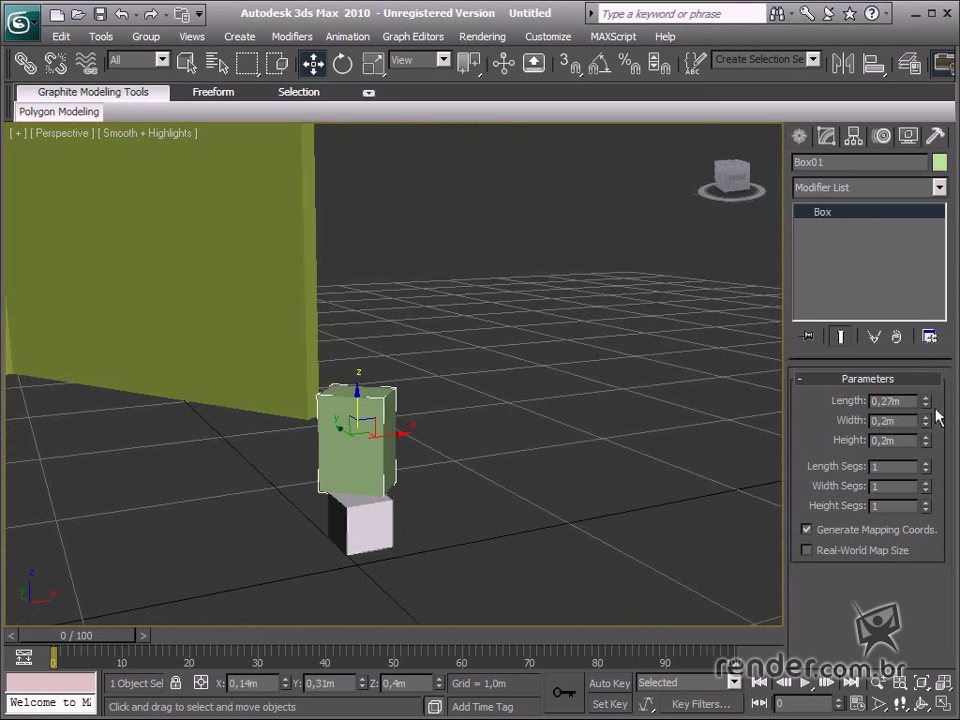
drag(926, 420, 926, 395)
alt+middle_drag(540, 560, 473, 572)
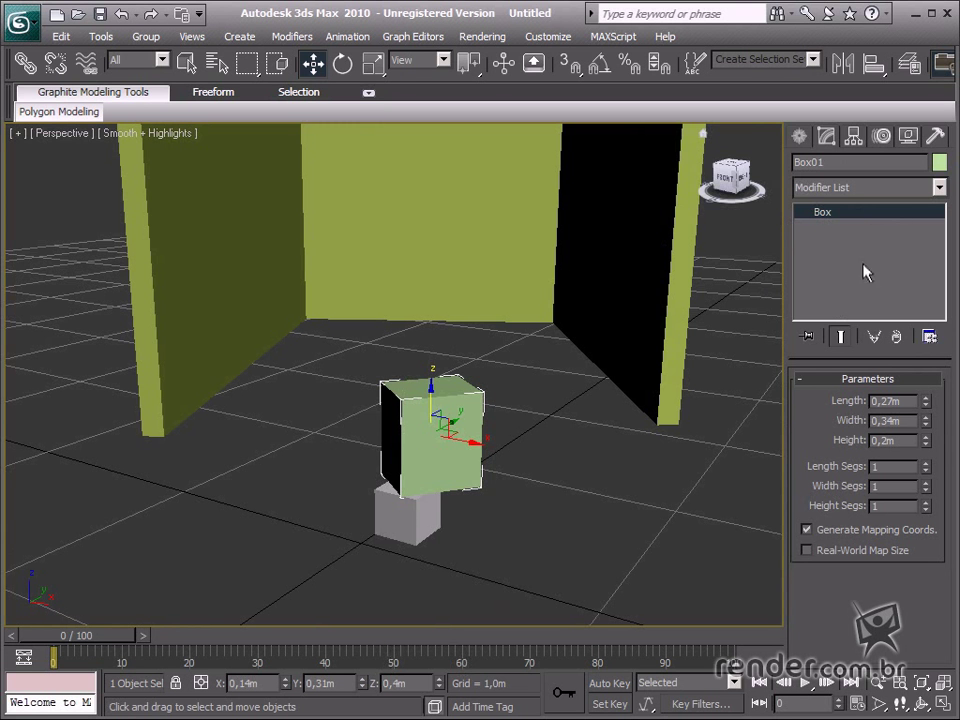
Open Box01's Modifier List and scroll through the available modifiers
click(295, 38)
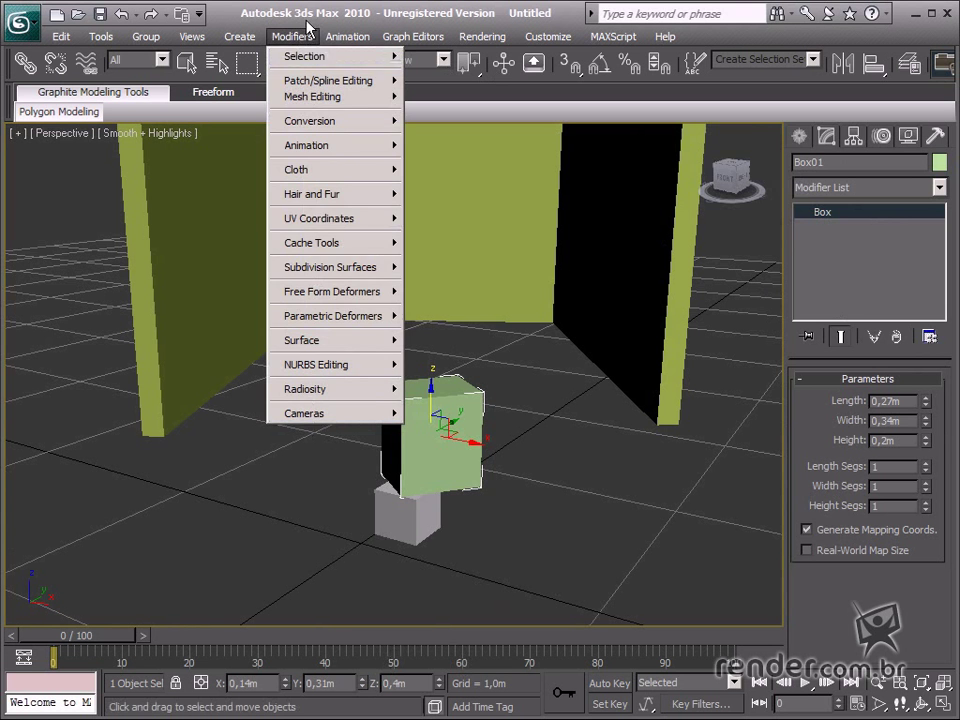
click(307, 32)
click(939, 187)
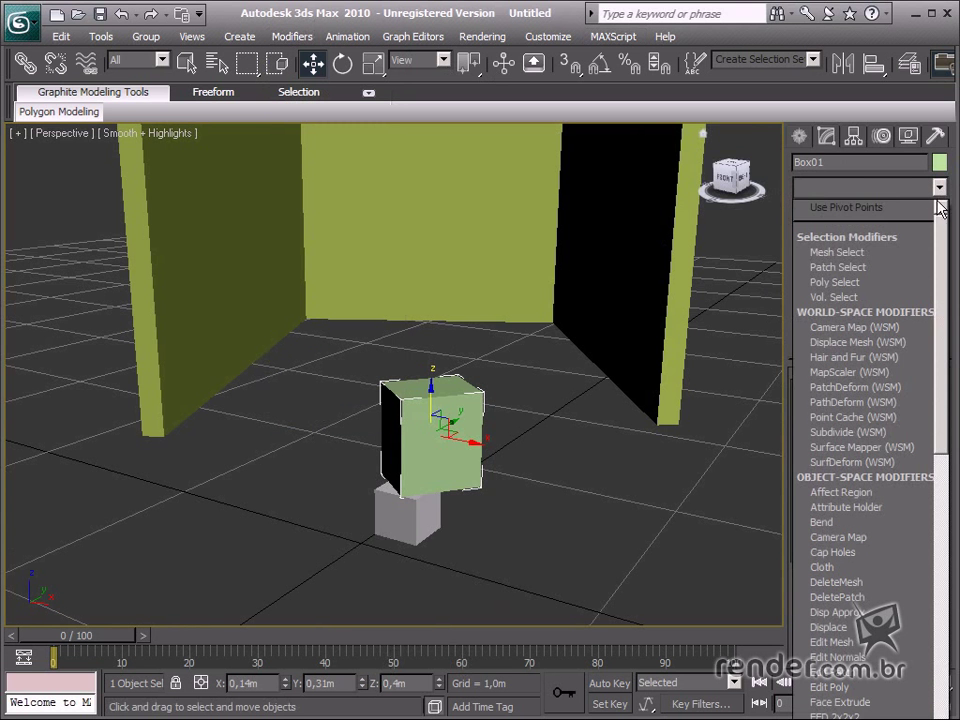
drag(939, 328, 946, 428)
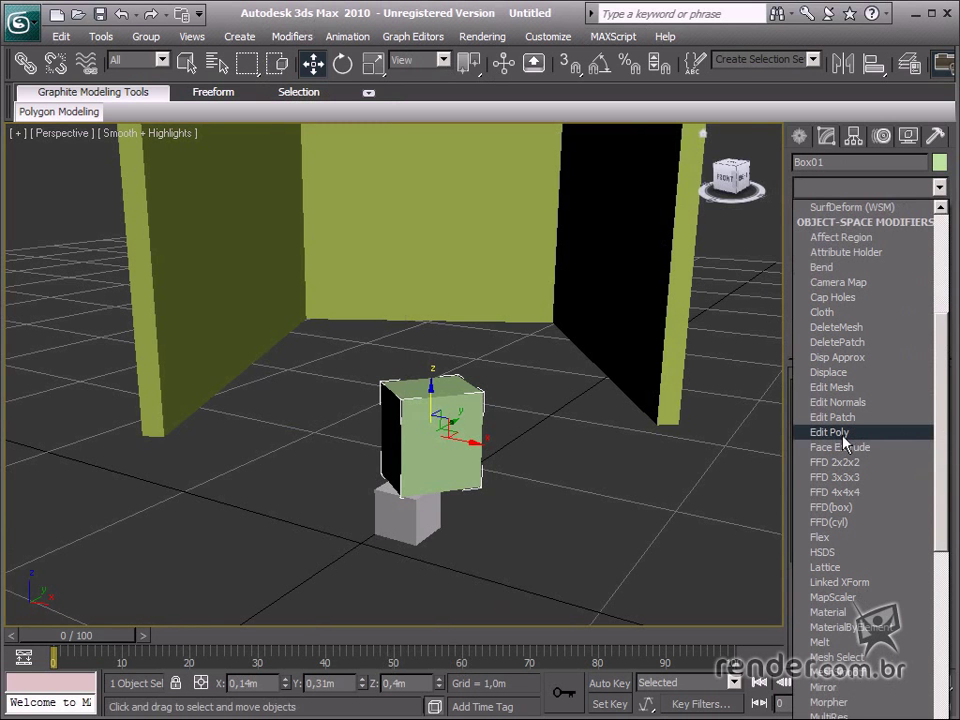
drag(943, 378, 948, 683)
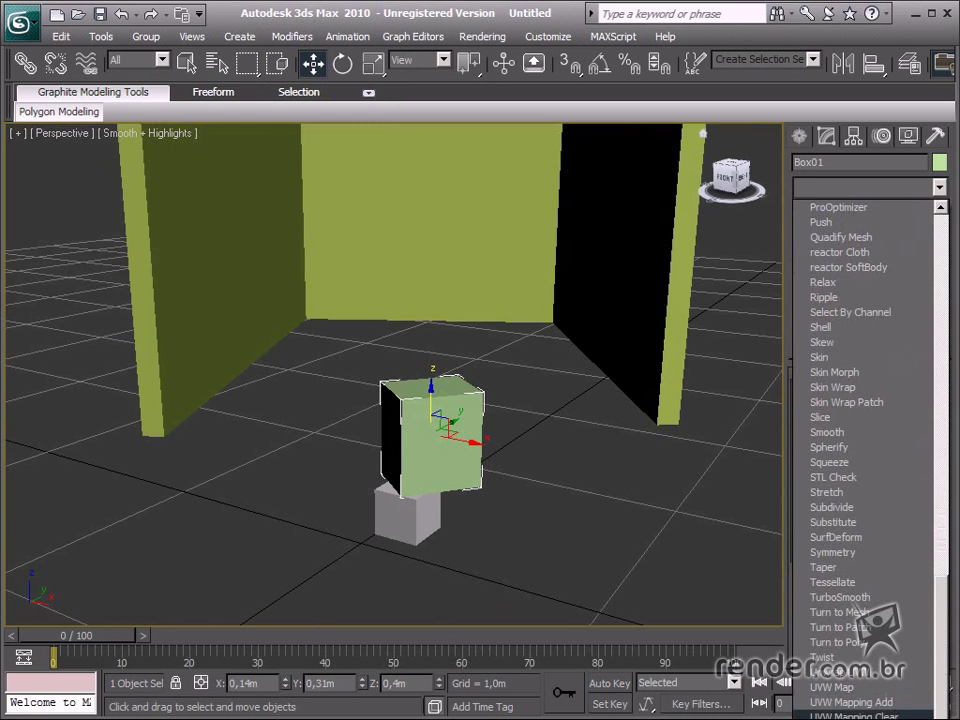
Add a Wave modifier to Box01 with Amplitude 1 at 0,23m and Wave Length 1,68m
click(850, 719)
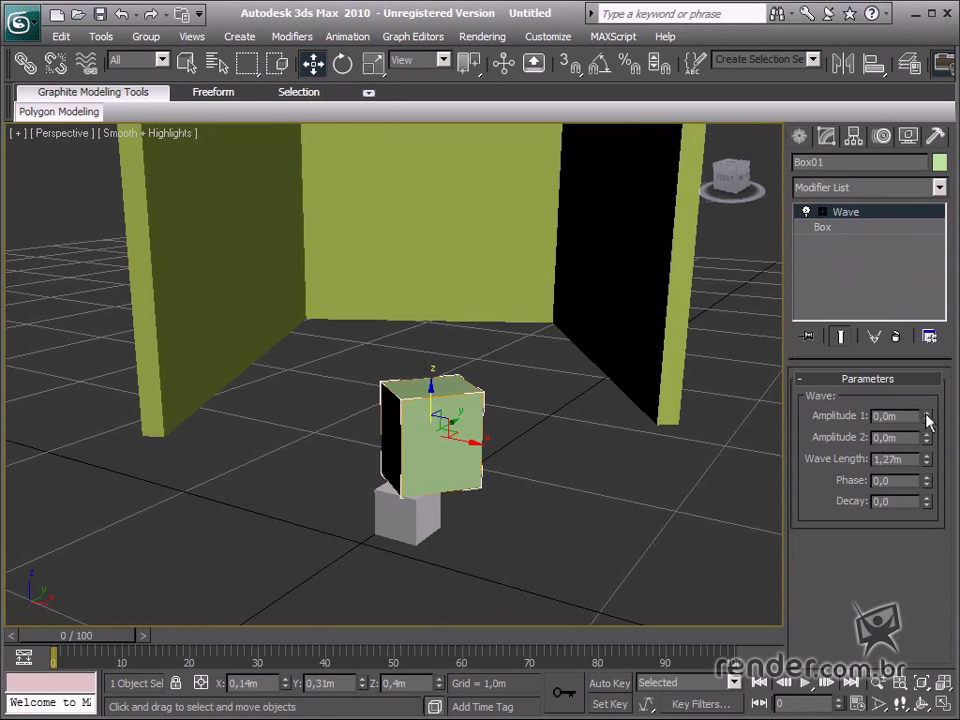
drag(927, 421, 913, 222)
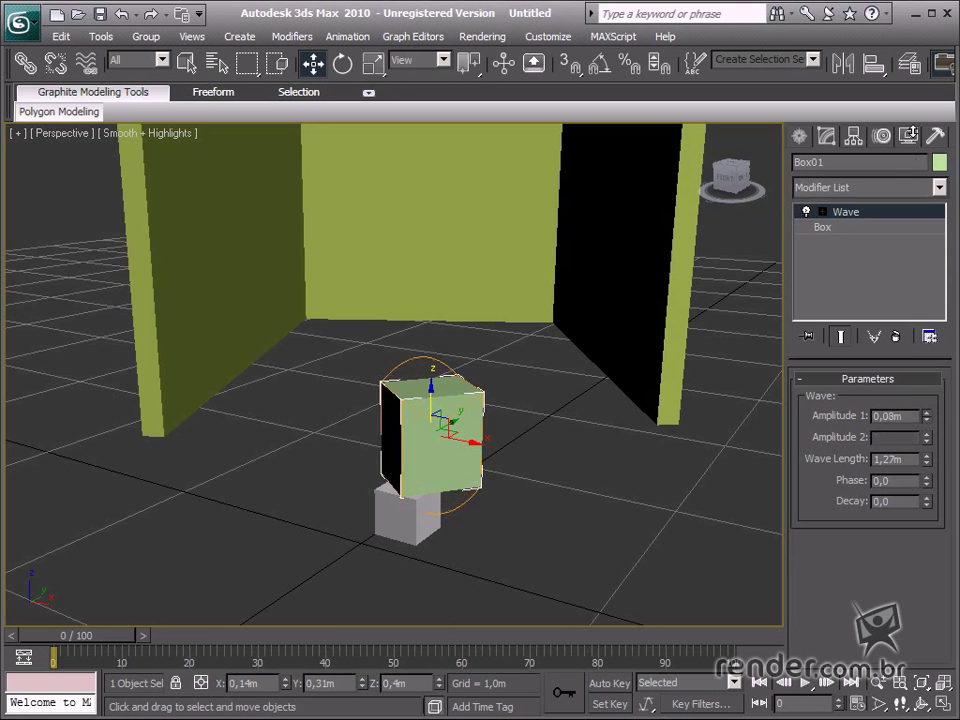
drag(927, 437, 925, 290)
alt+middle_drag(435, 499, 500, 495)
drag(927, 459, 927, 420)
Give Box01 10 length, 16 width and 11 height segments
click(840, 227)
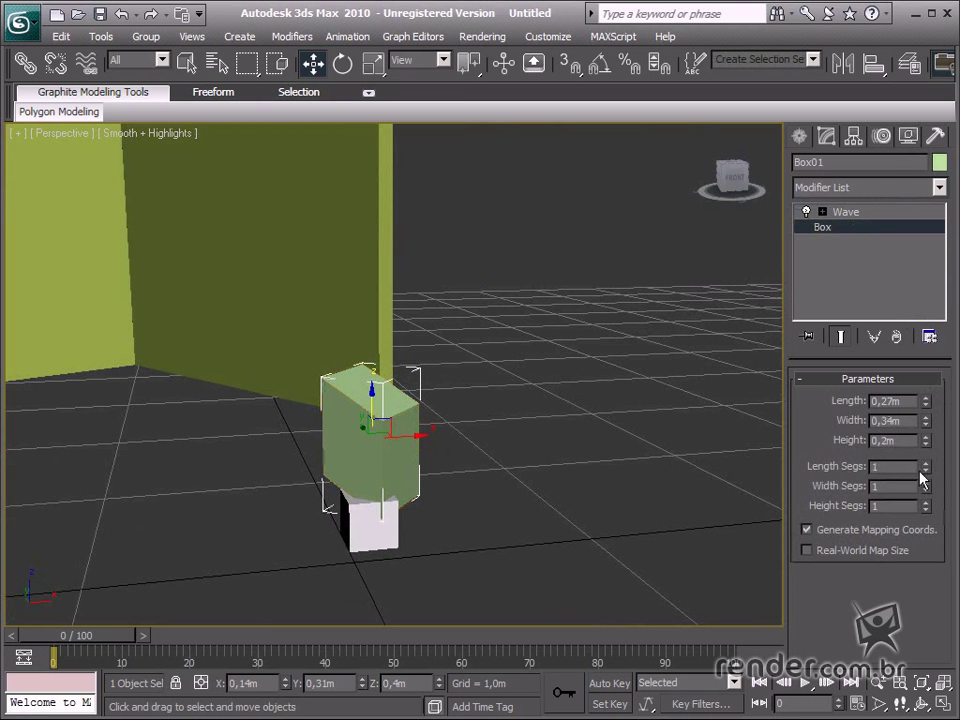
click(925, 463)
drag(926, 488, 925, 420)
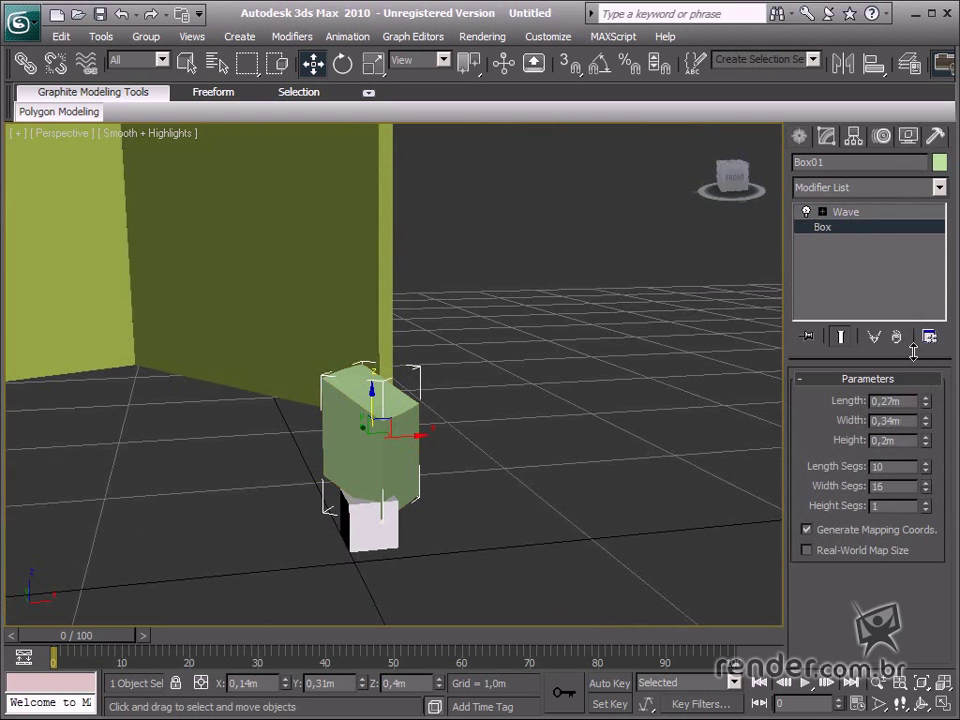
drag(926, 508, 926, 380)
Tune the Wave to Amplitude 2 -0,08m, Wave Length 1,31m and Phase 11,7
click(882, 213)
alt+middle_drag(540, 407, 328, 452)
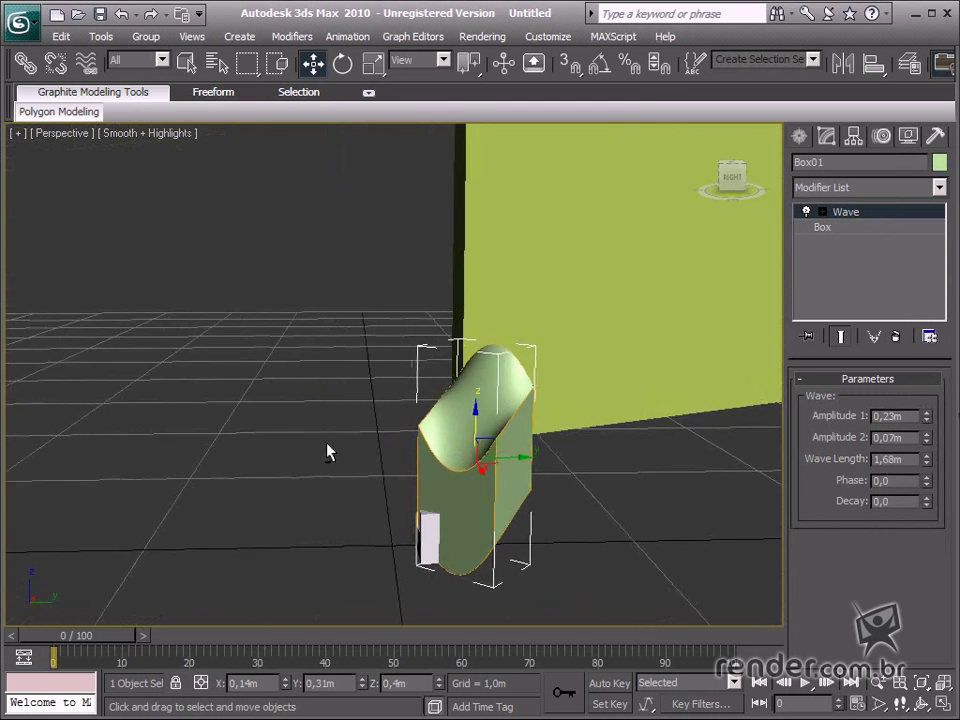
mouse_move(926, 441)
mouse_down()
mouse_move(926, 417)
mouse_move(929, 490)
mouse_move(929, 458)
mouse_move(929, 482)
mouse_up()
mouse_move(468, 597)
alt+middle_down()
mouse_move(572, 555)
mouse_move(636, 632)
mouse_move(510, 508)
mouse_move(540, 495)
alt+middle_up()
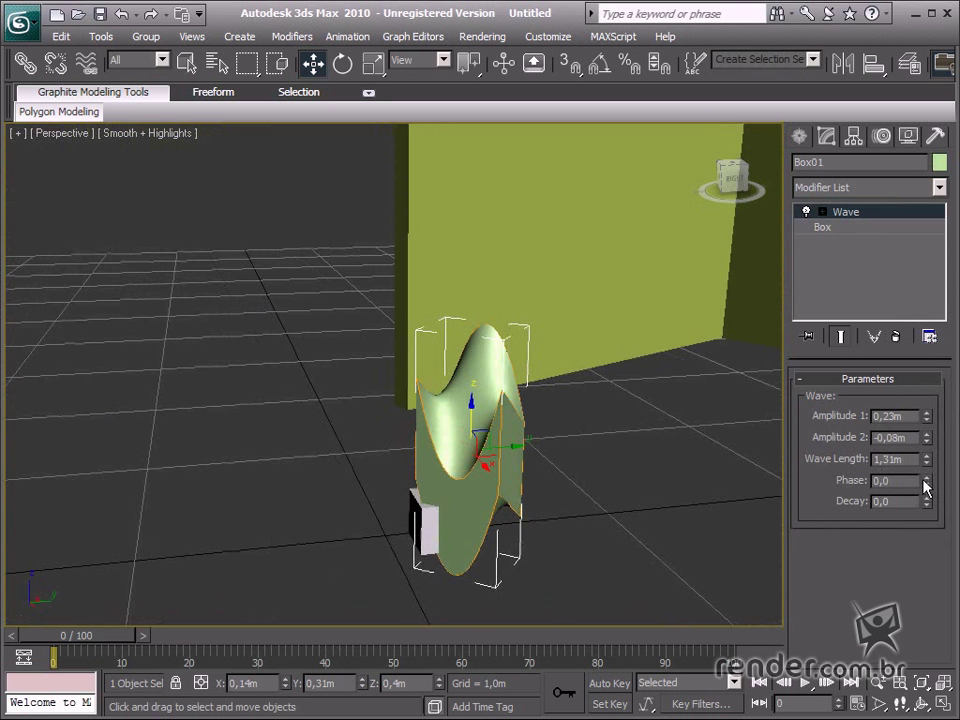
drag(926, 487, 923, 383)
alt+middle_drag(620, 400, 698, 347)
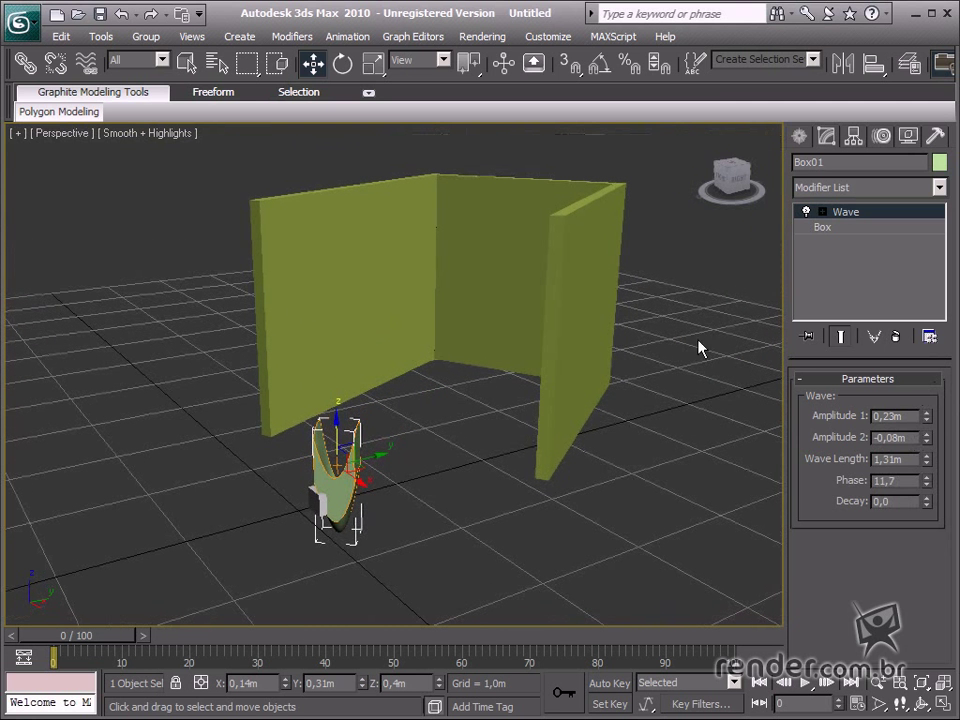
Using Affect Pivot Only, move Box01's pivot to X -0,48m, Y -1,03m near the left wall
click(860, 141)
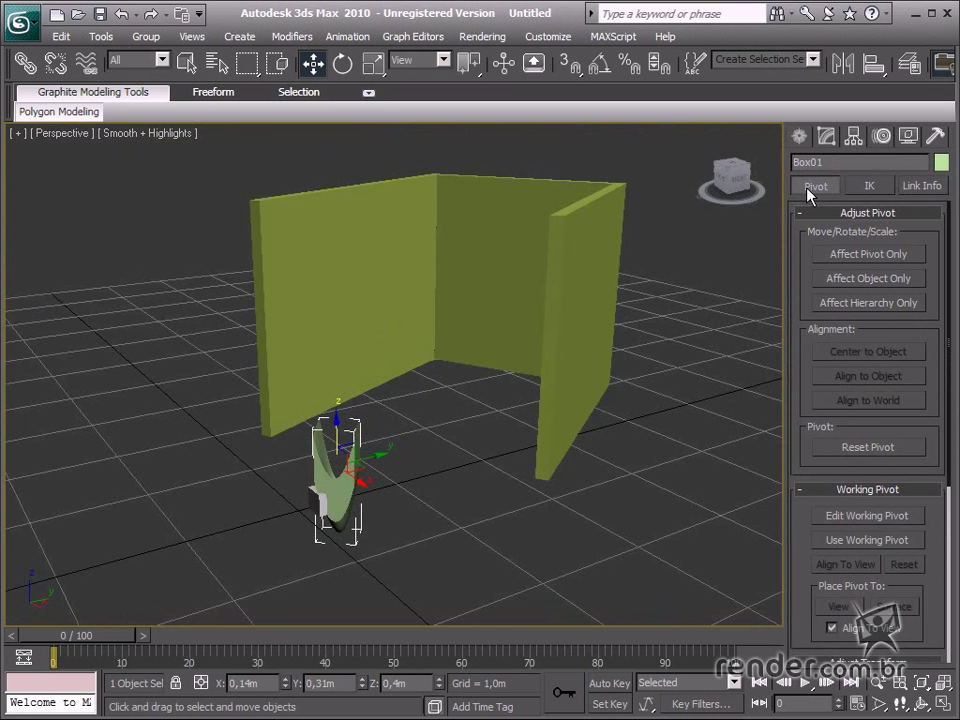
click(868, 254)
middle_drag(564, 403, 459, 484)
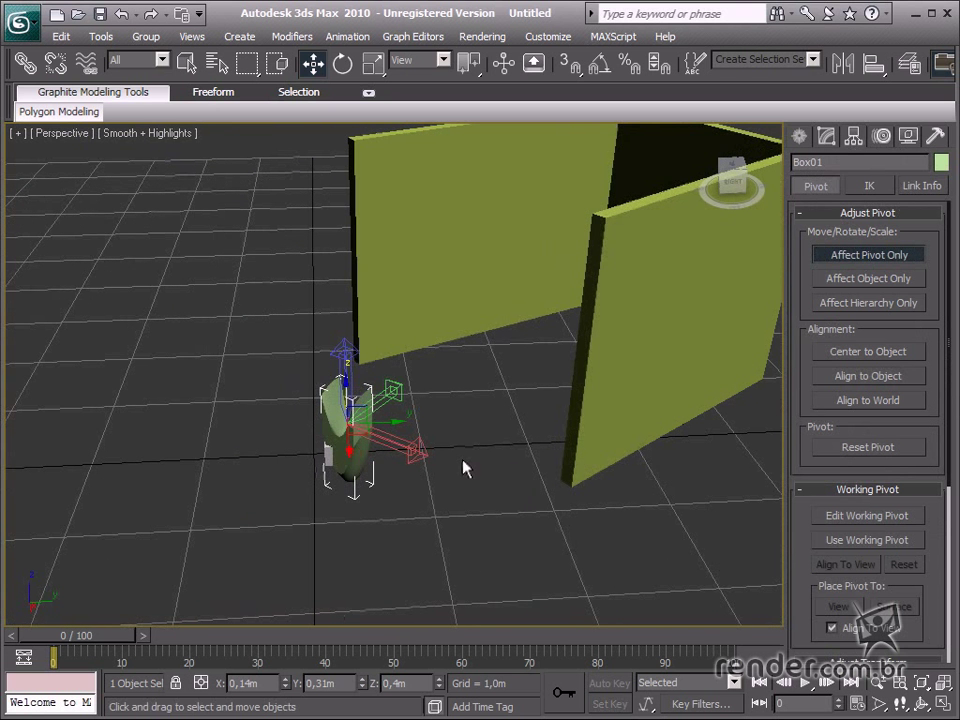
alt+middle_drag(448, 467, 461, 471)
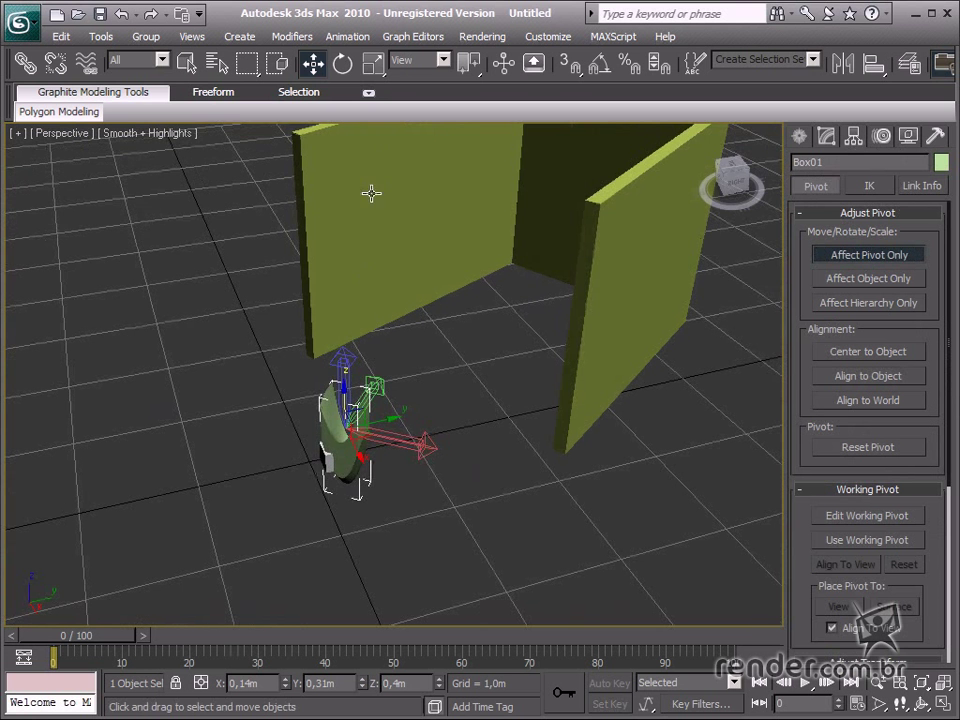
drag(389, 432, 239, 407)
alt+middle_drag(239, 407, 360, 422)
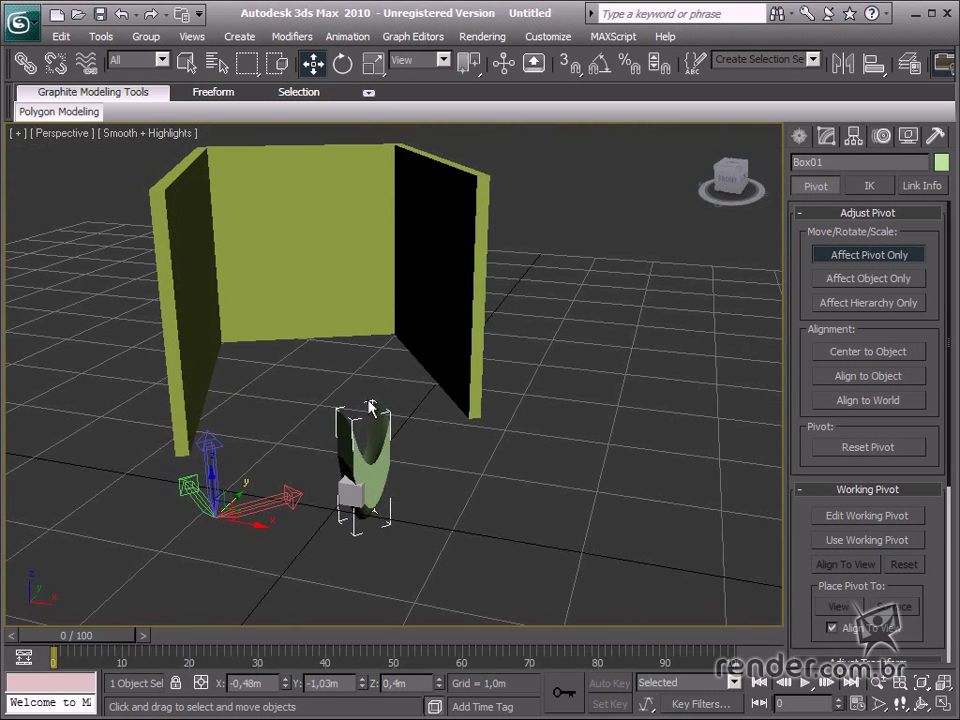
click(838, 257)
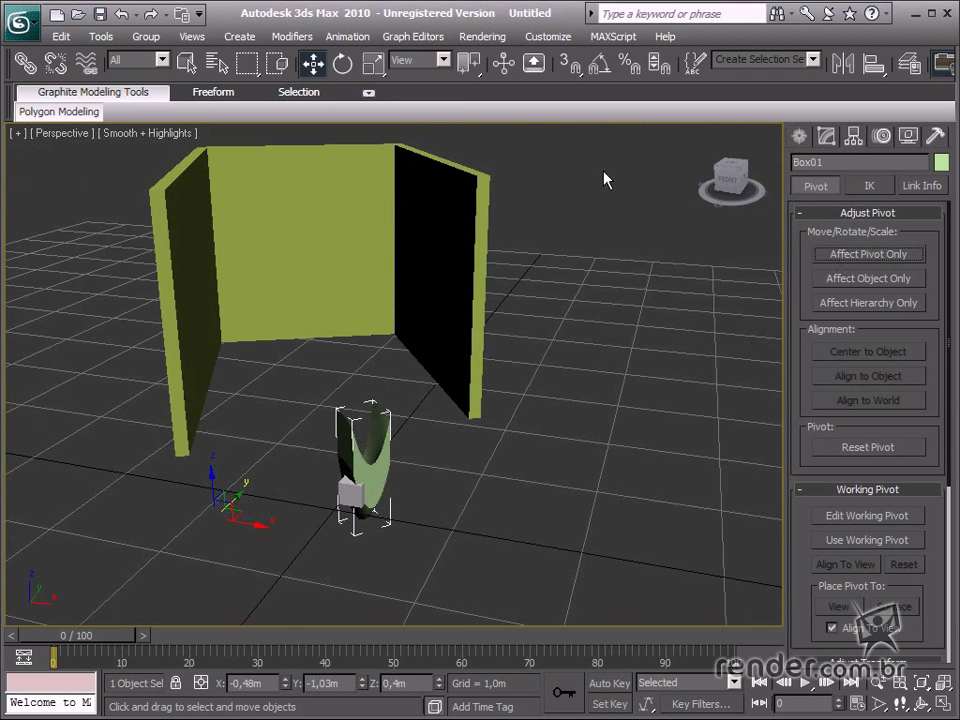
Rotate Box01 around its offset pivot with Select and Rotate
click(343, 63)
middle_drag(572, 574, 722, 558)
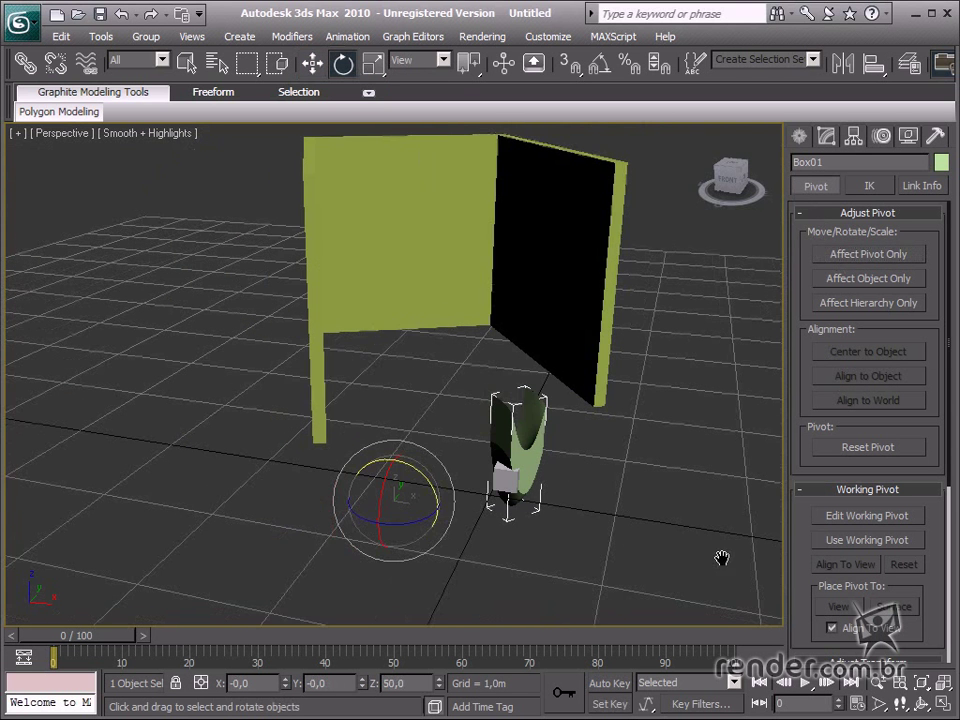
mouse_move(383, 478)
mouse_down()
mouse_move(368, 508)
mouse_move(358, 626)
mouse_move(404, 577)
mouse_move(405, 497)
mouse_move(372, 568)
mouse_move(377, 486)
mouse_up()
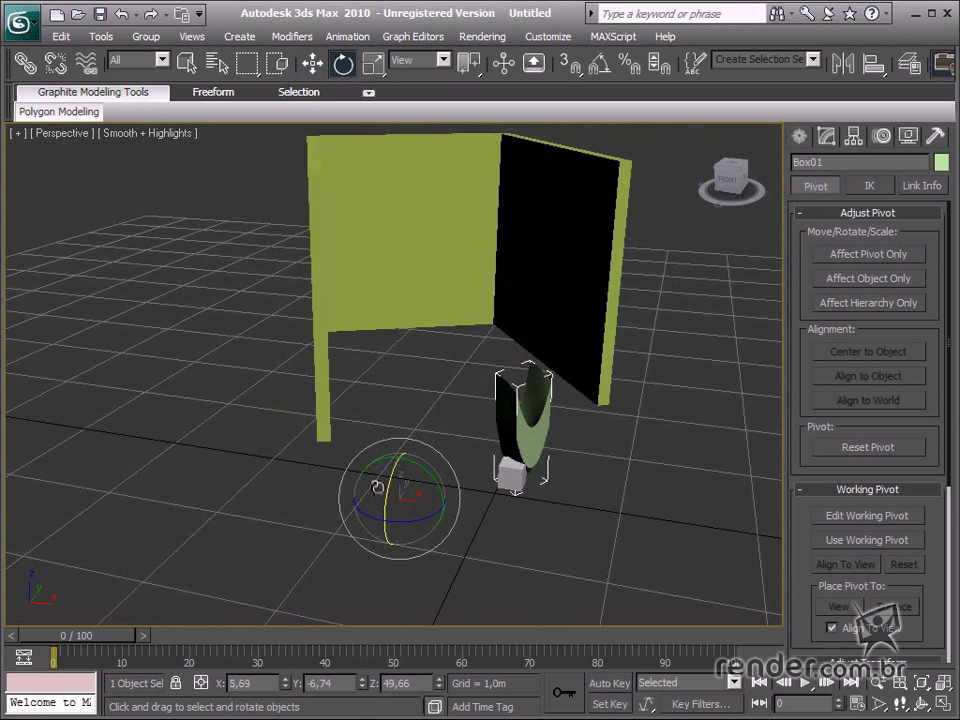
Centre the pivot on Box01, then rotate it to about X 7,64, Y -9,01, Z 49,4
click(852, 256)
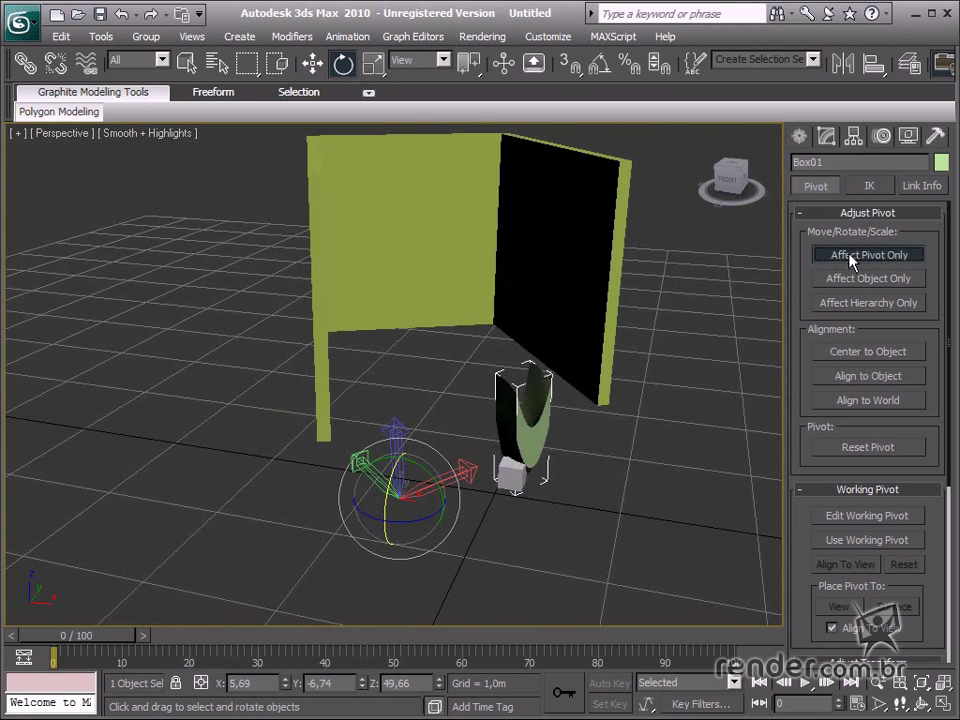
click(859, 352)
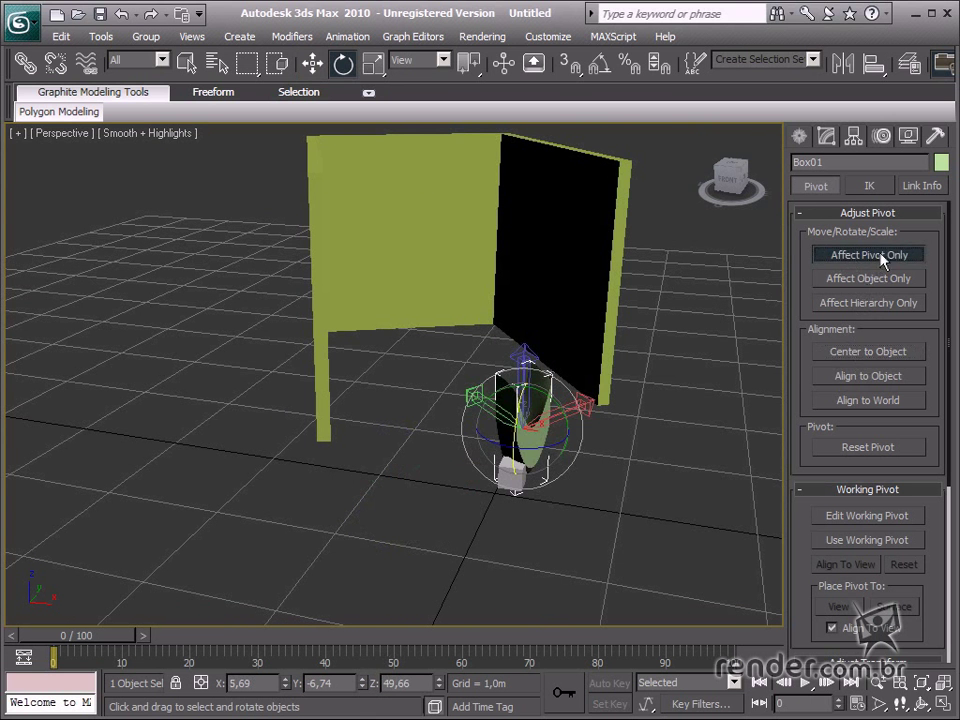
click(878, 254)
drag(518, 410, 565, 427)
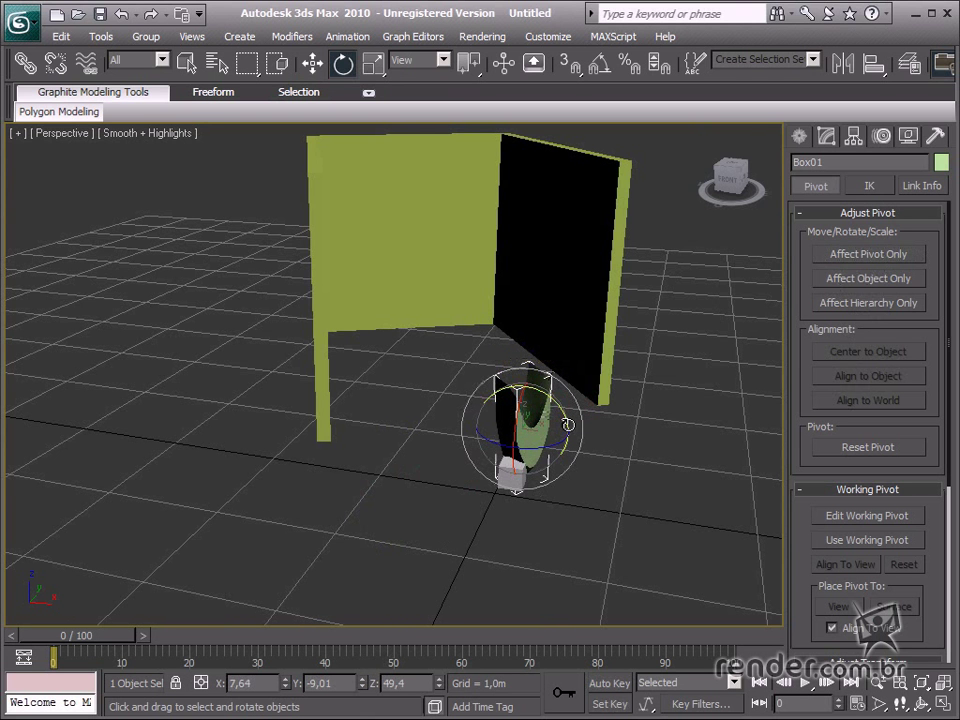
middle_drag(526, 438, 388, 426)
scroll(527, 441, up, 6)
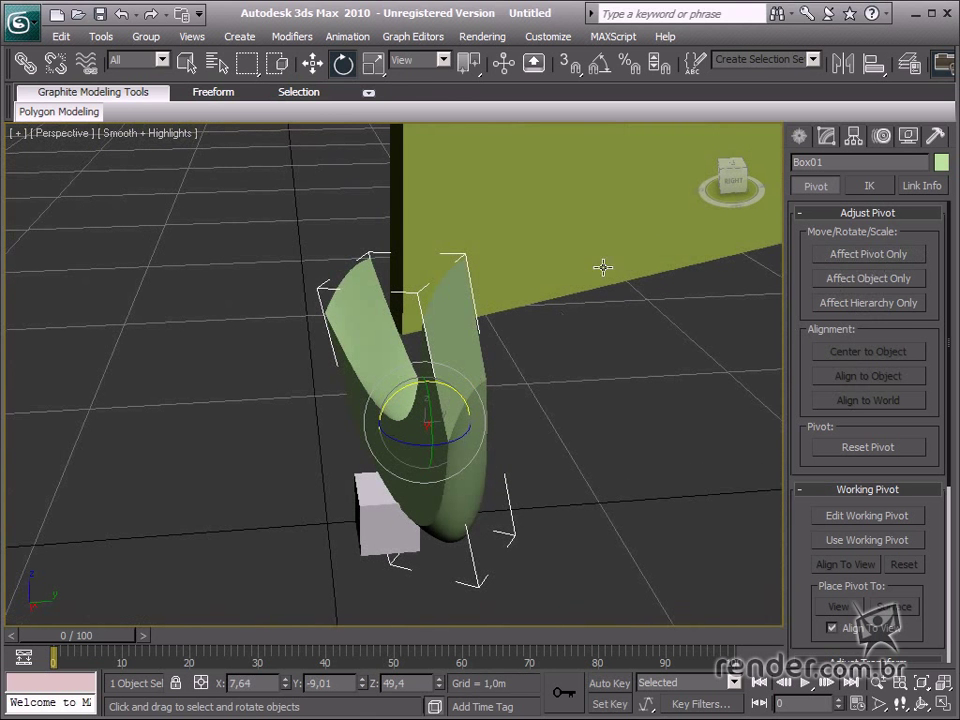
Hide the wavy Box01 with Hide Selected, then restore it with Unhide All
click(907, 140)
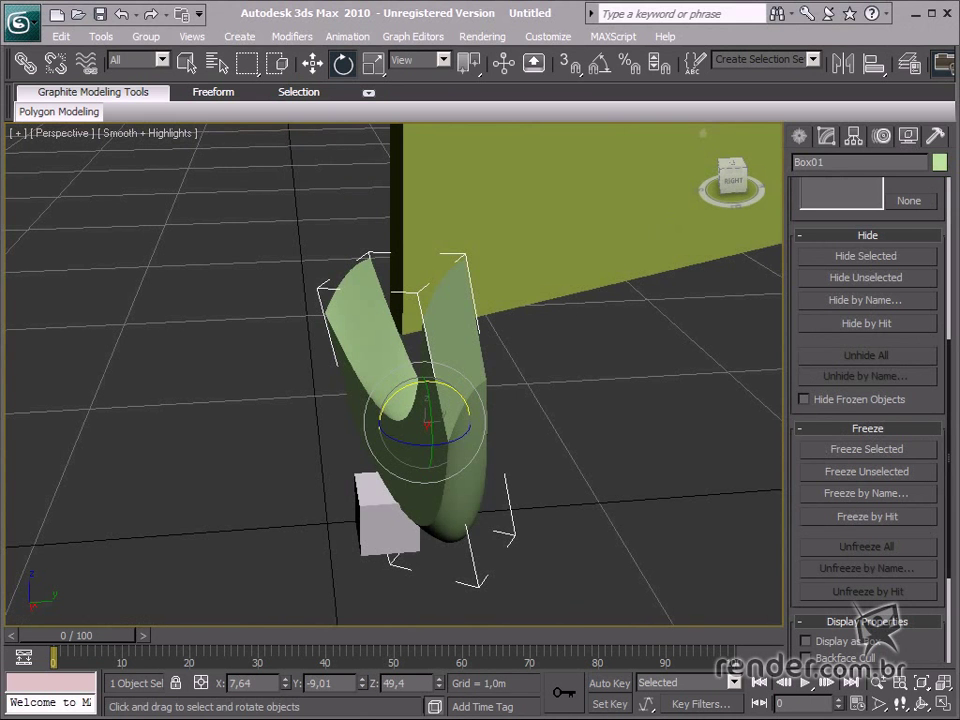
click(865, 257)
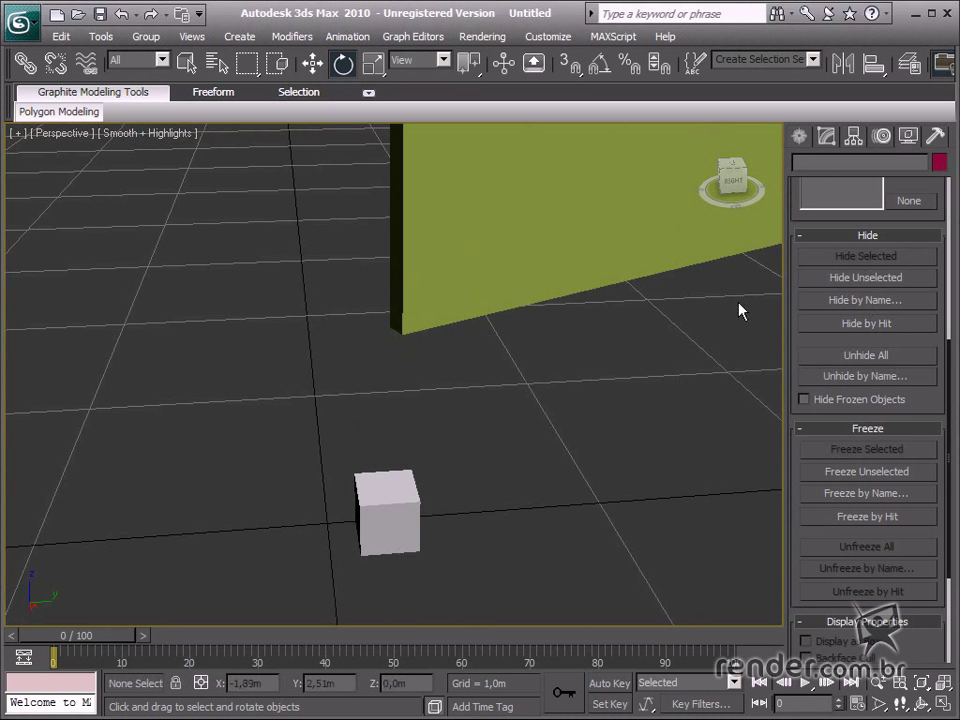
click(838, 358)
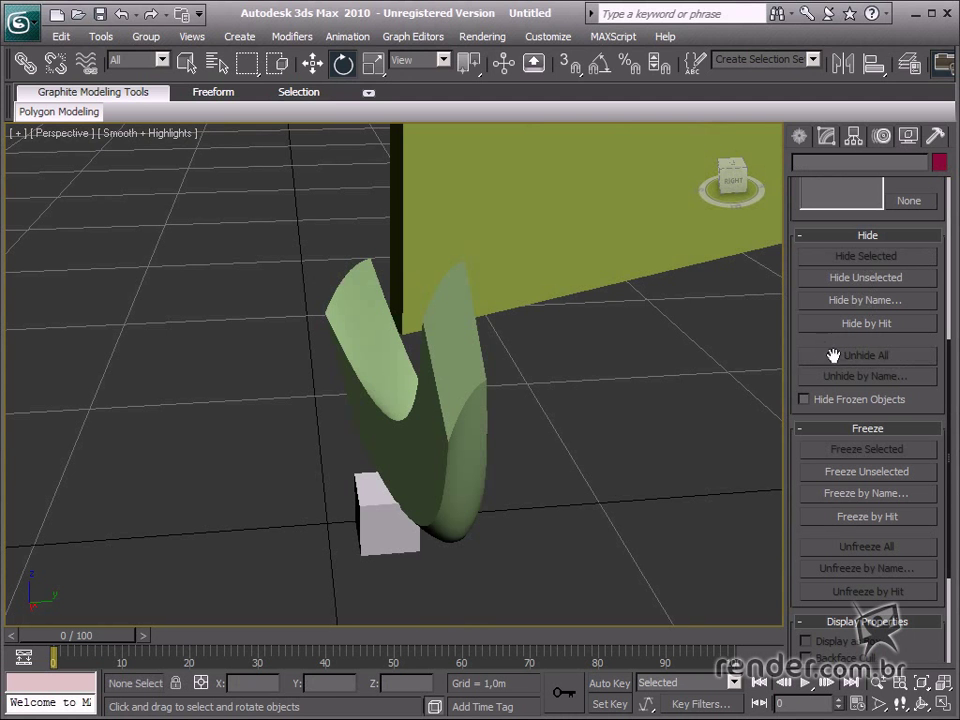
Select the wavy Box01 and freeze it with Freeze Selected
click(313, 63)
click(456, 384)
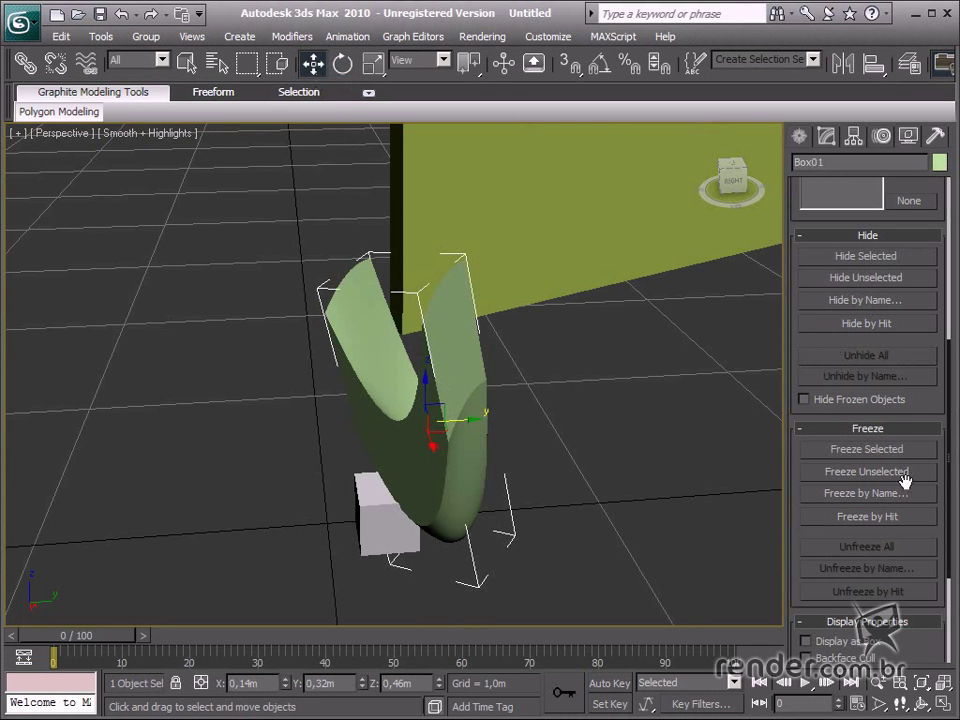
click(859, 452)
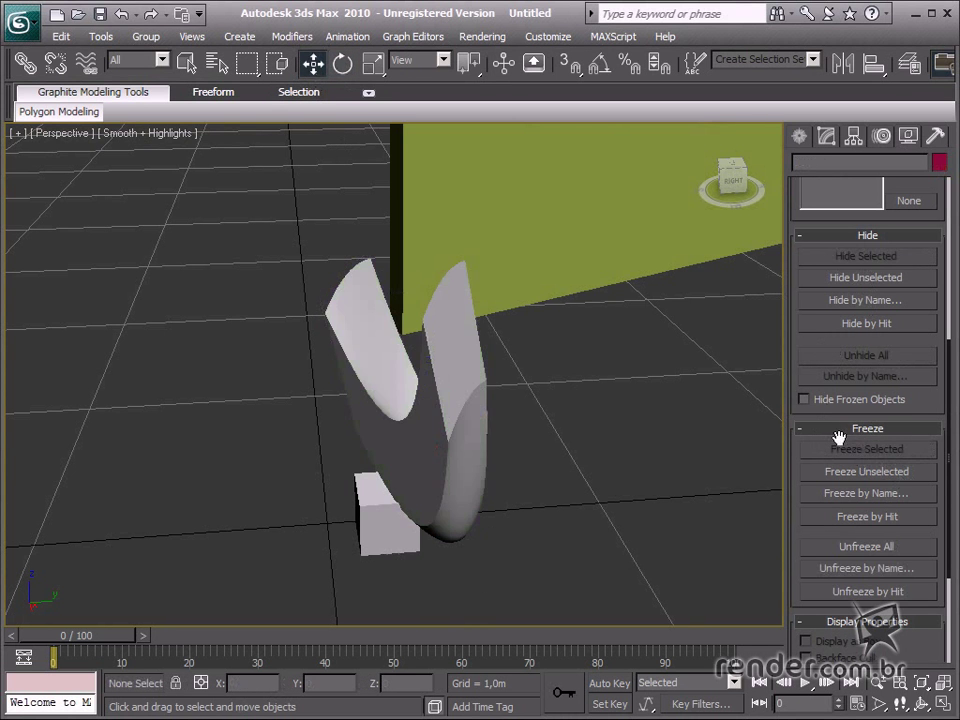
Select Box02 and deselect, then Unfreeze All and reselect Box01
click(387, 500)
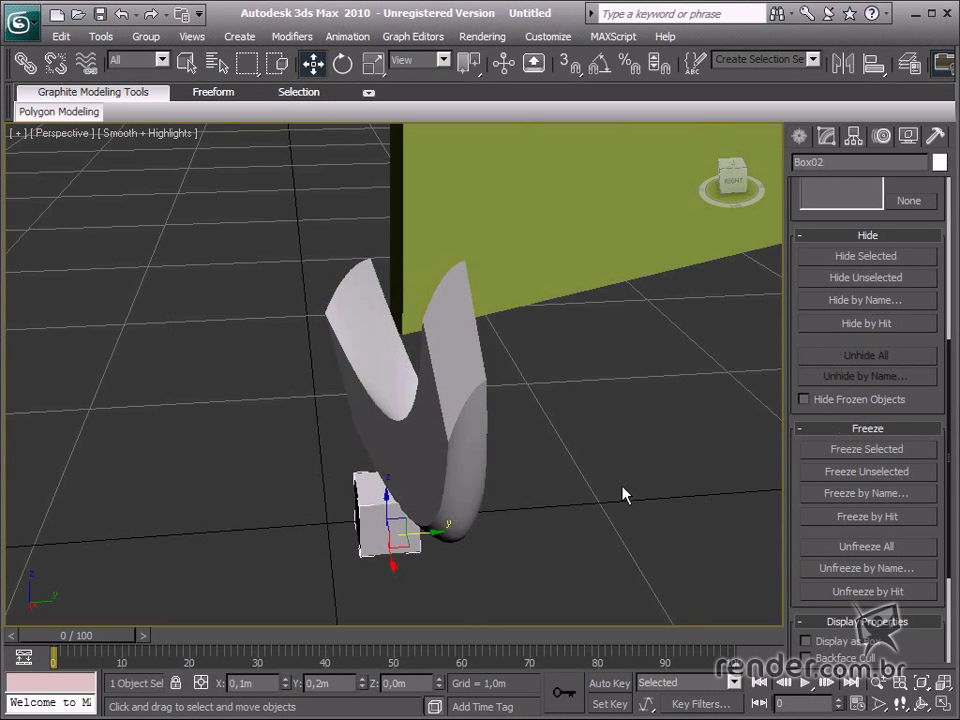
click(622, 490)
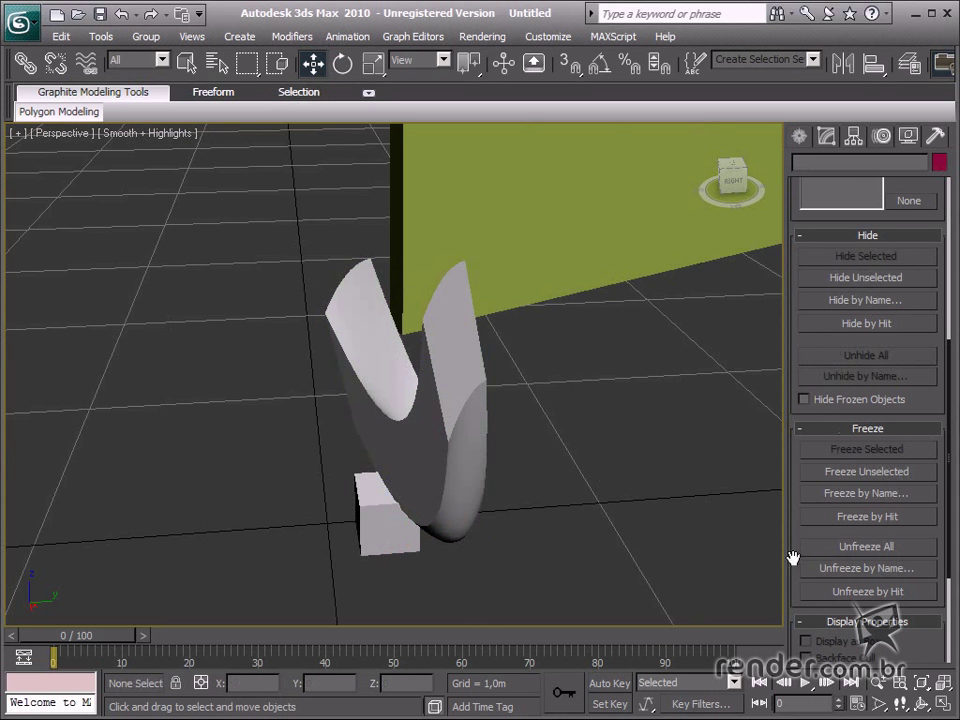
click(848, 553)
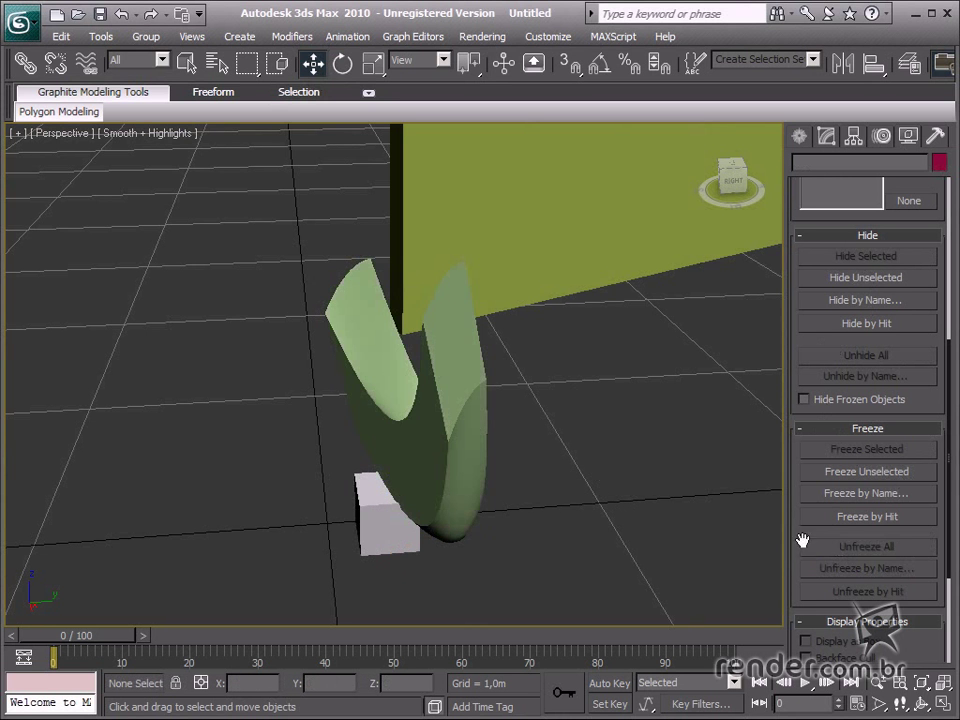
click(453, 429)
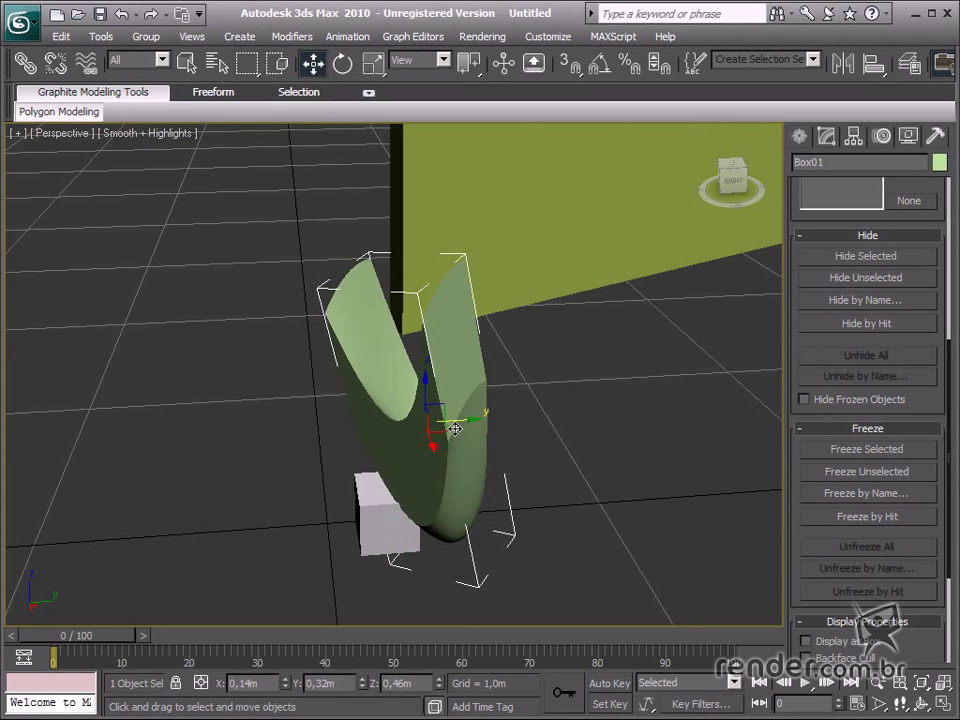